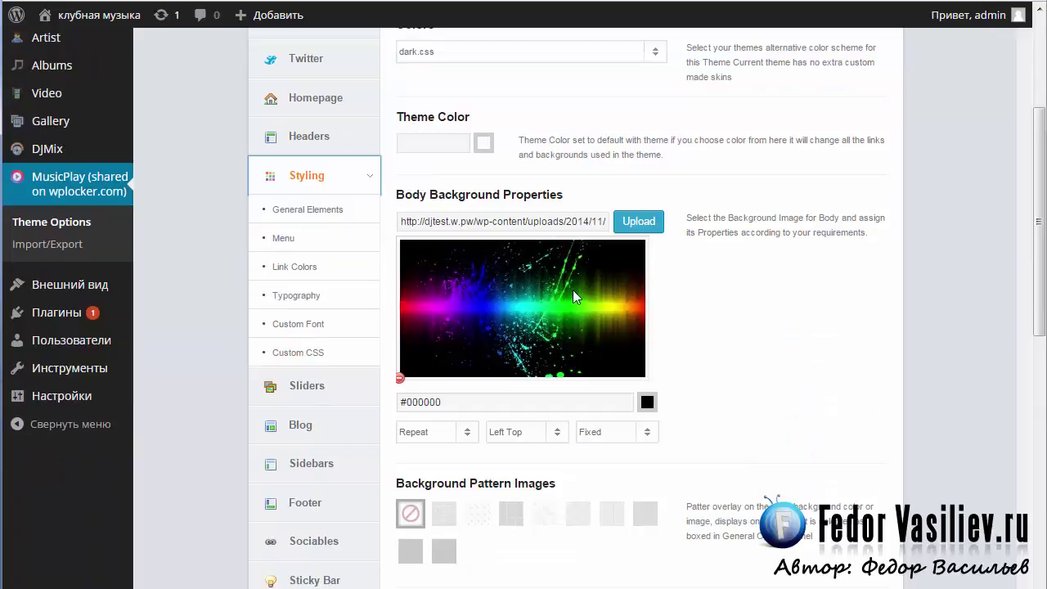
Set the body background to gallery image 336349658 with centre alignment (По центру) and full size (Полный, 1920 × 1080), and save all theme options.
click(628, 222)
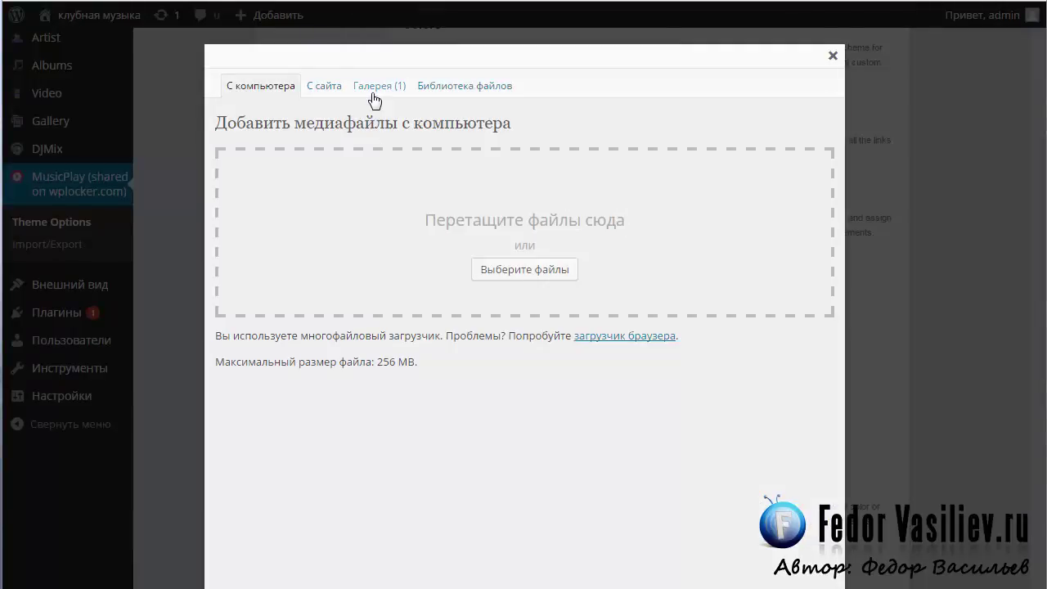
click(370, 89)
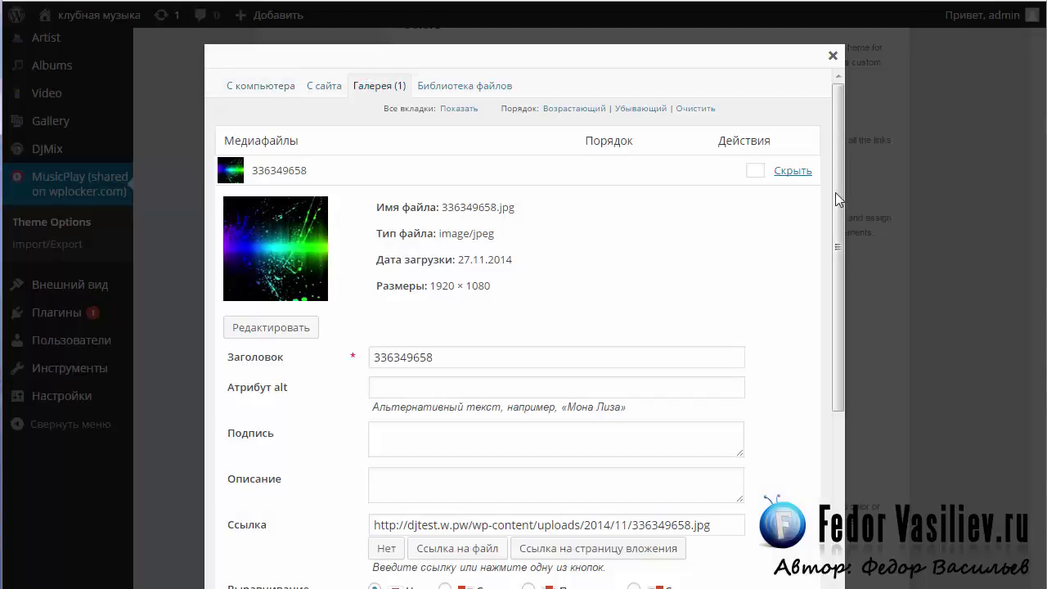
drag(835, 193, 535, 369)
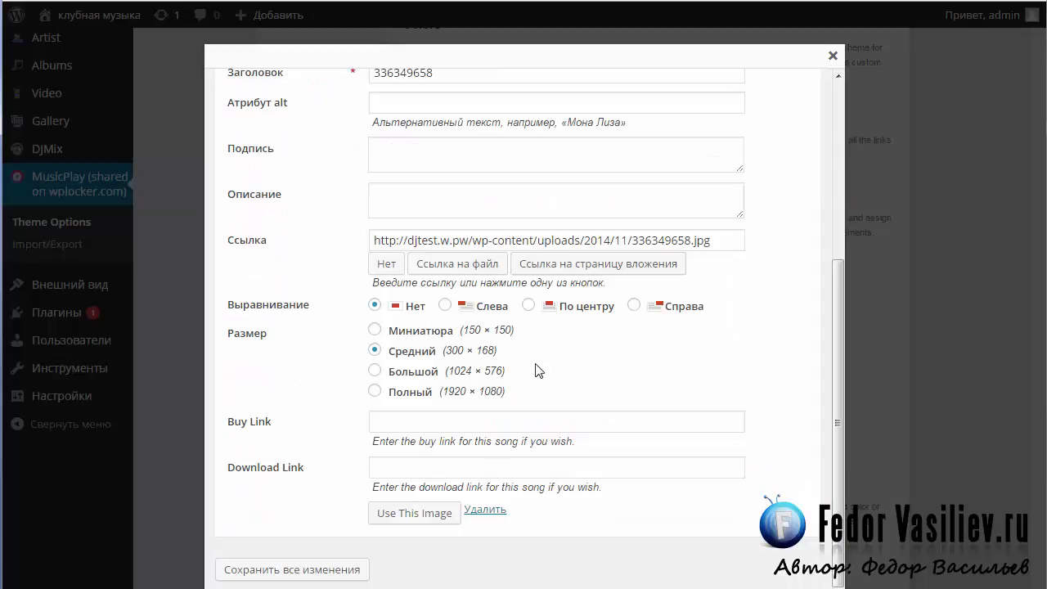
click(527, 305)
click(375, 391)
click(415, 517)
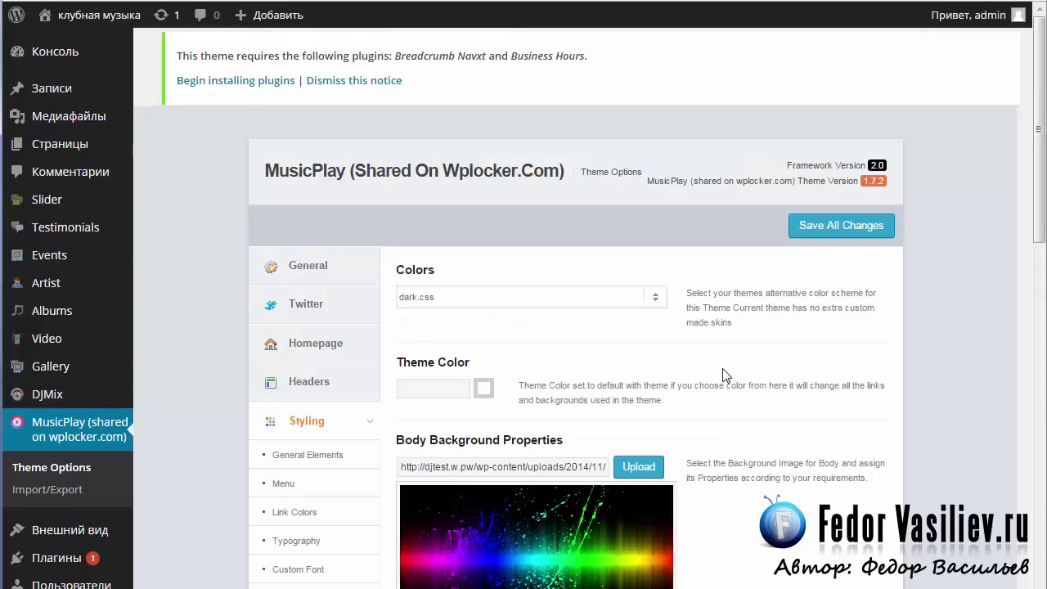
click(803, 225)
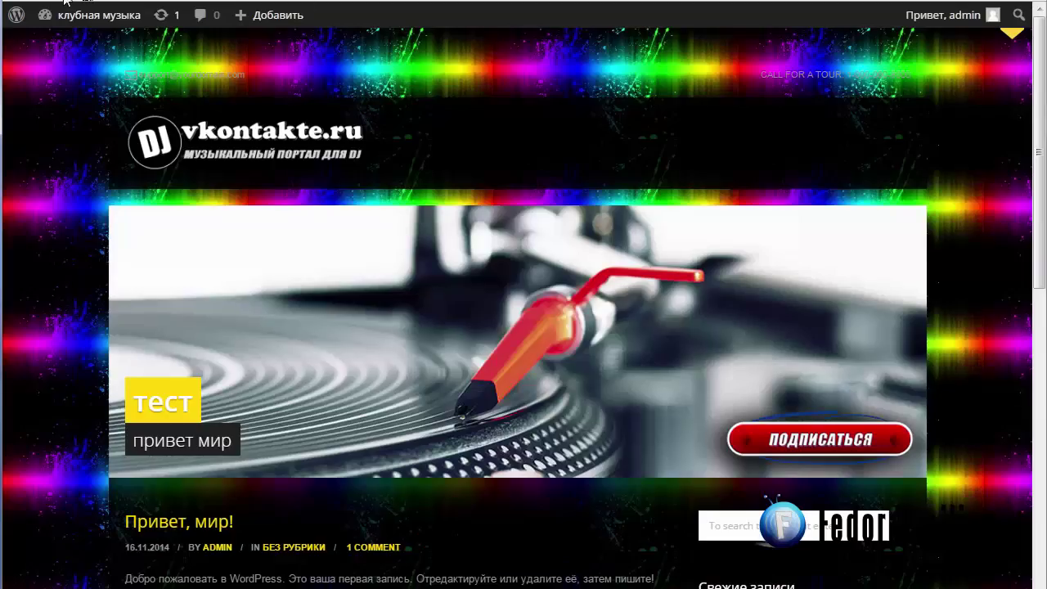
Reload the site's front page and compare its background with the saved Body Background setting in Theme Options.
key(F5)
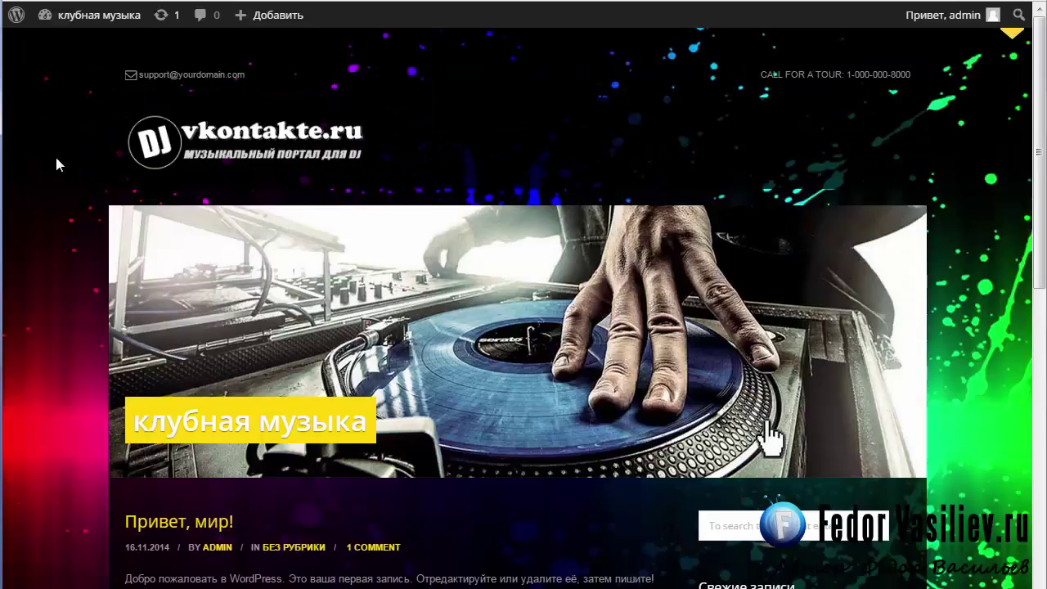
scroll(56, 163, down, 10)
key(Home)
key(ctrl+Tab)
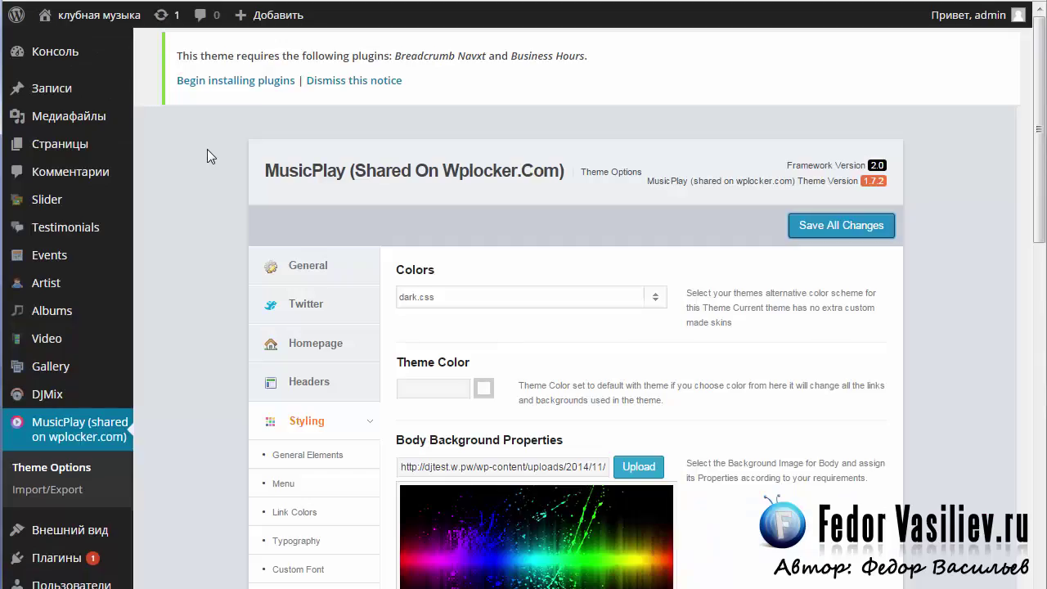
key(ctrl+Tab)
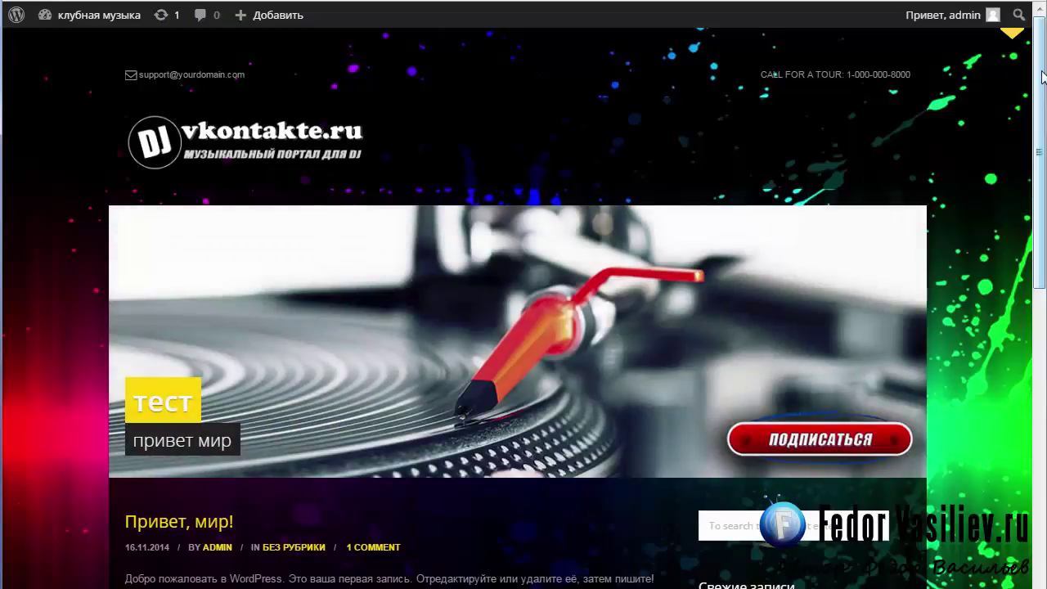
Examine the front page's sidebar blocks, from the search field to Мета, and the footer area below them.
drag(1043, 67, 1043, 255)
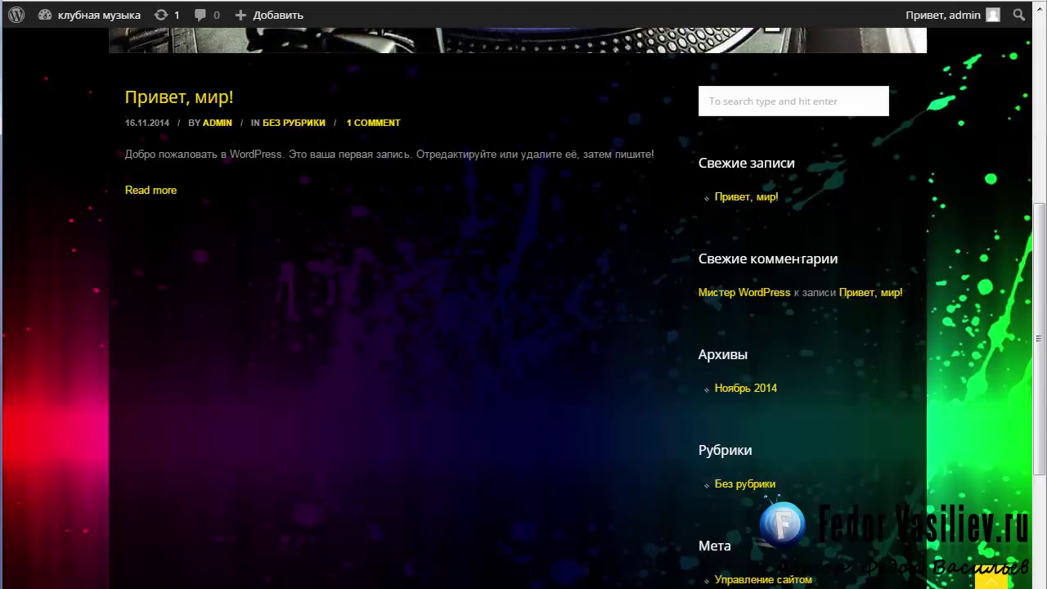
scroll(601, 250, down, 2)
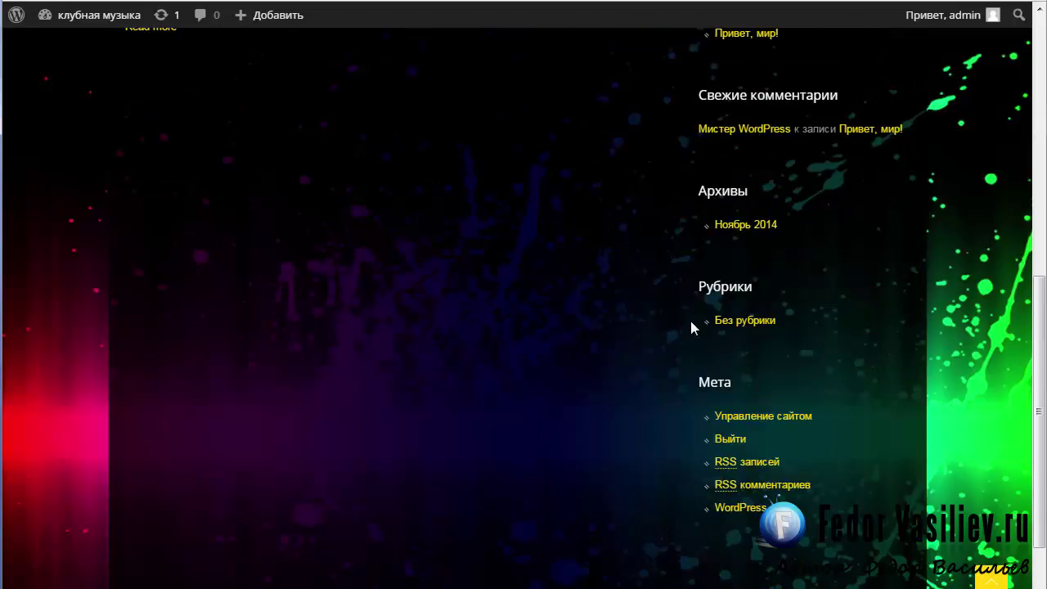
scroll(691, 320, down, 2)
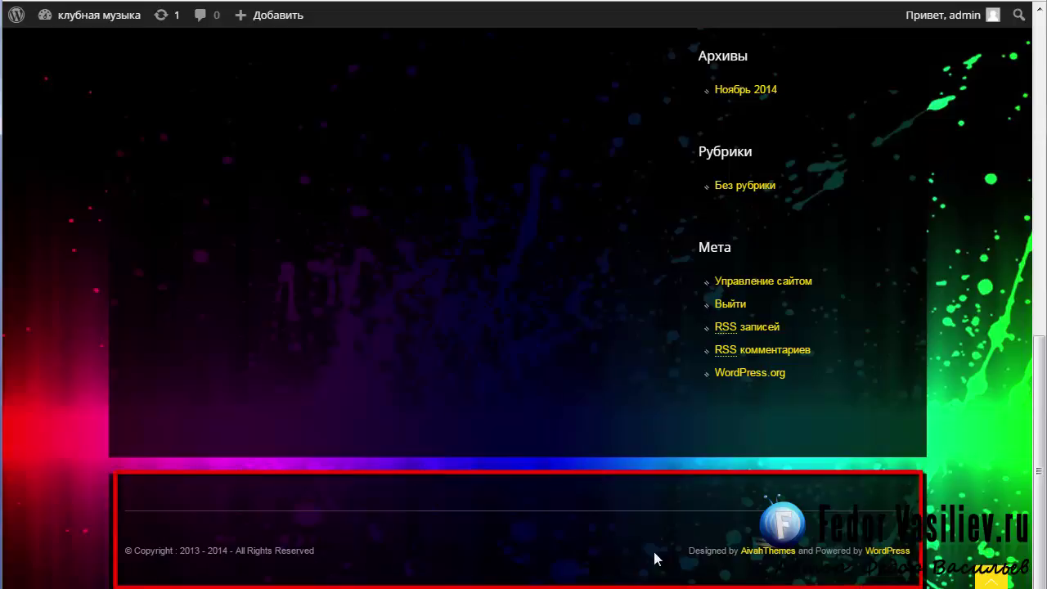
scroll(743, 346, up, 7)
scroll(747, 350, down, 3)
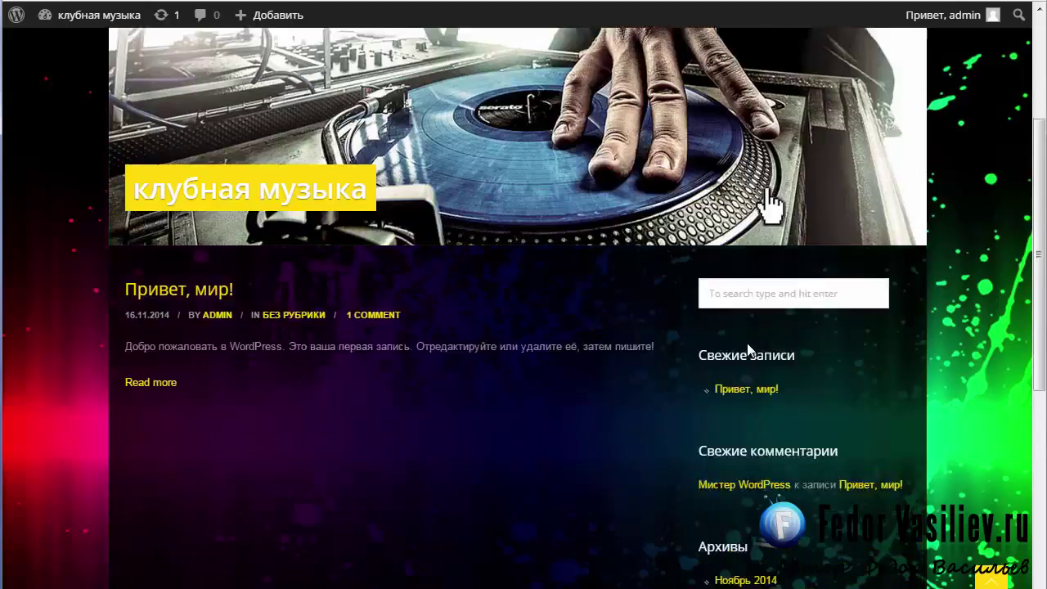
scroll(747, 350, down, 3)
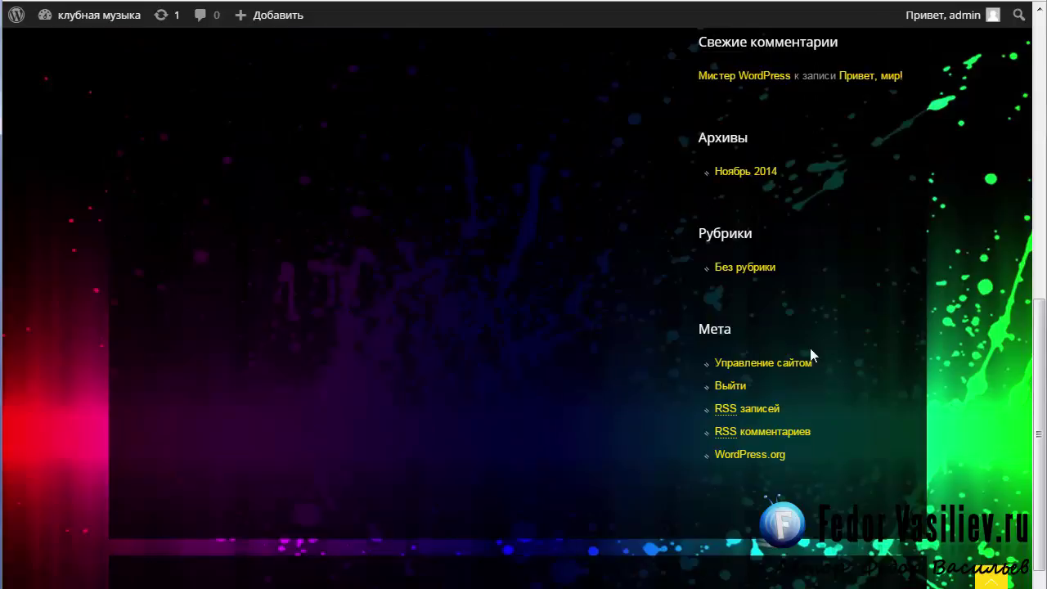
scroll(816, 344, up, 4)
scroll(790, 306, down, 3)
scroll(791, 303, up, 2)
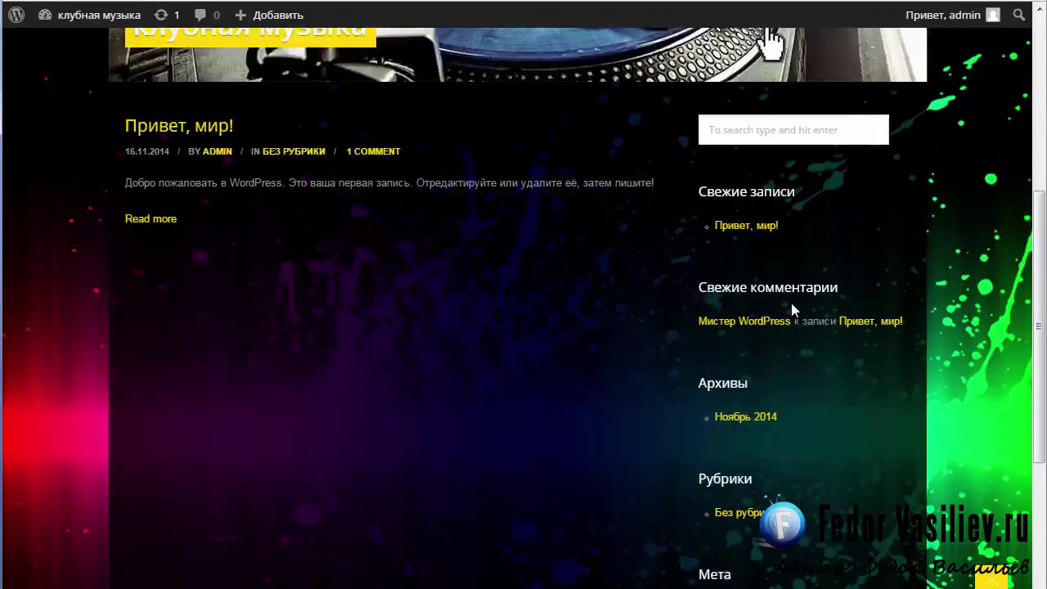
scroll(791, 303, up, 3)
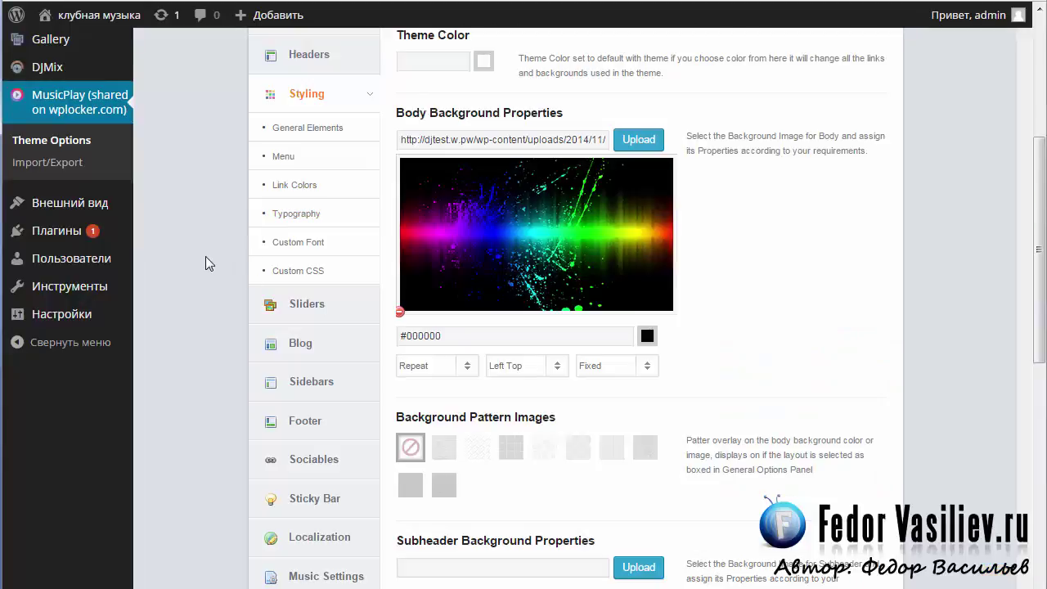
Open the Виджеты admin page and locate the search field among the sidebar blocks on the site's front page.
mouse_move(72, 211)
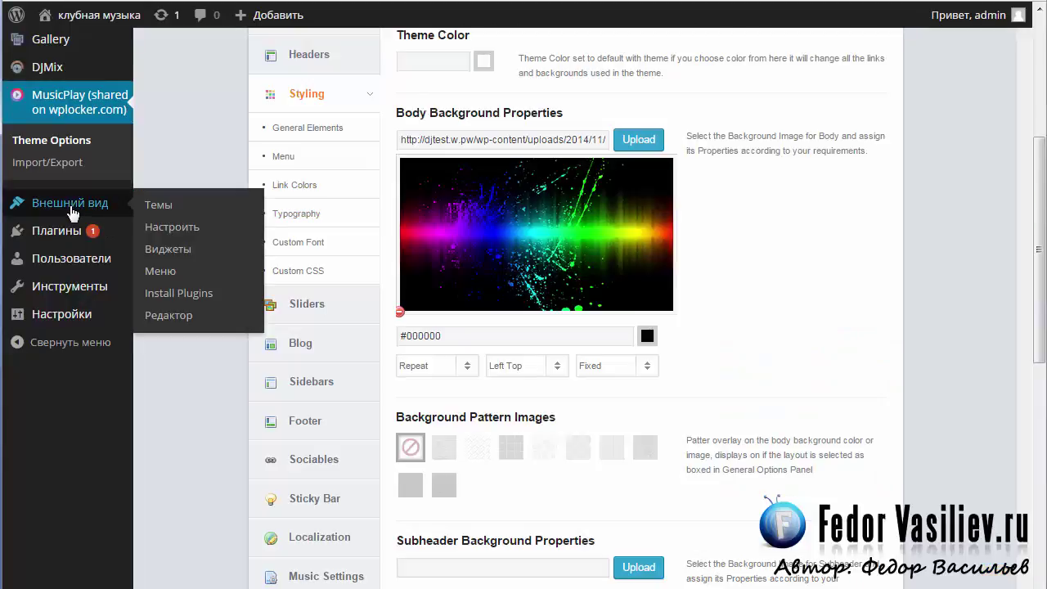
click(159, 252)
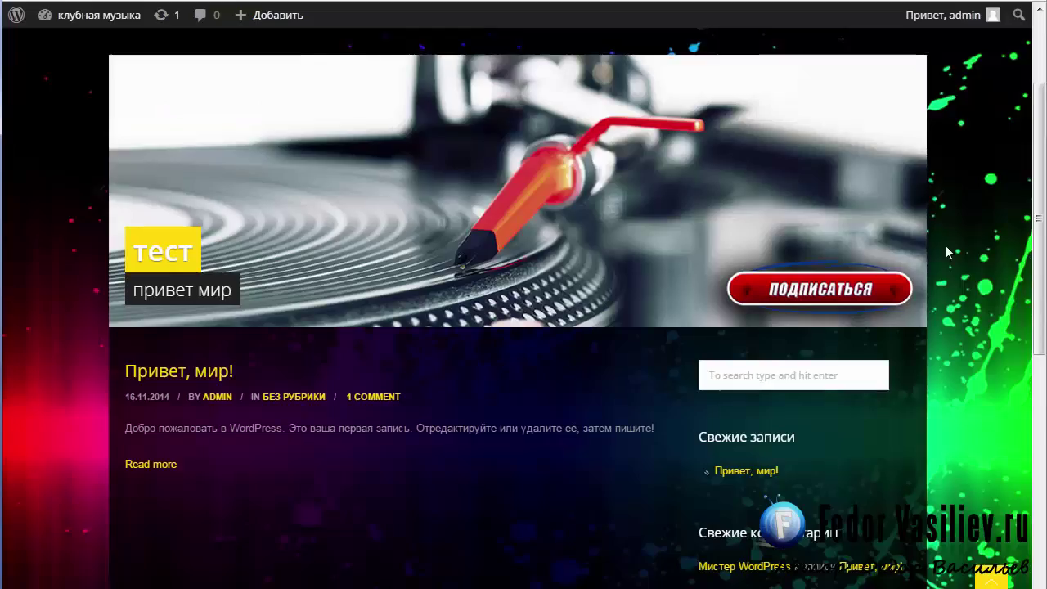
scroll(721, 276, down, 3)
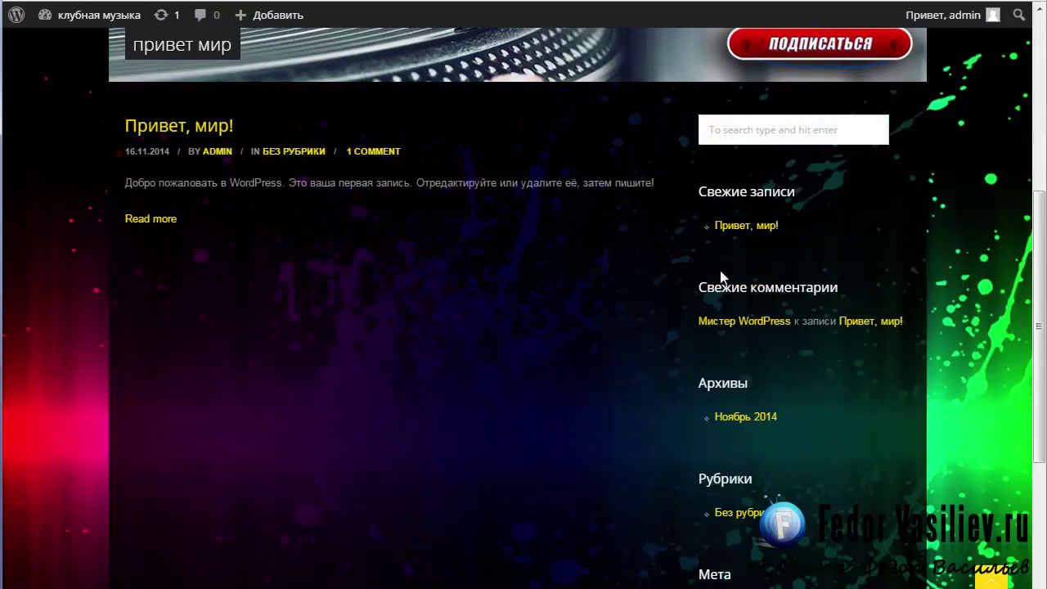
click(750, 129)
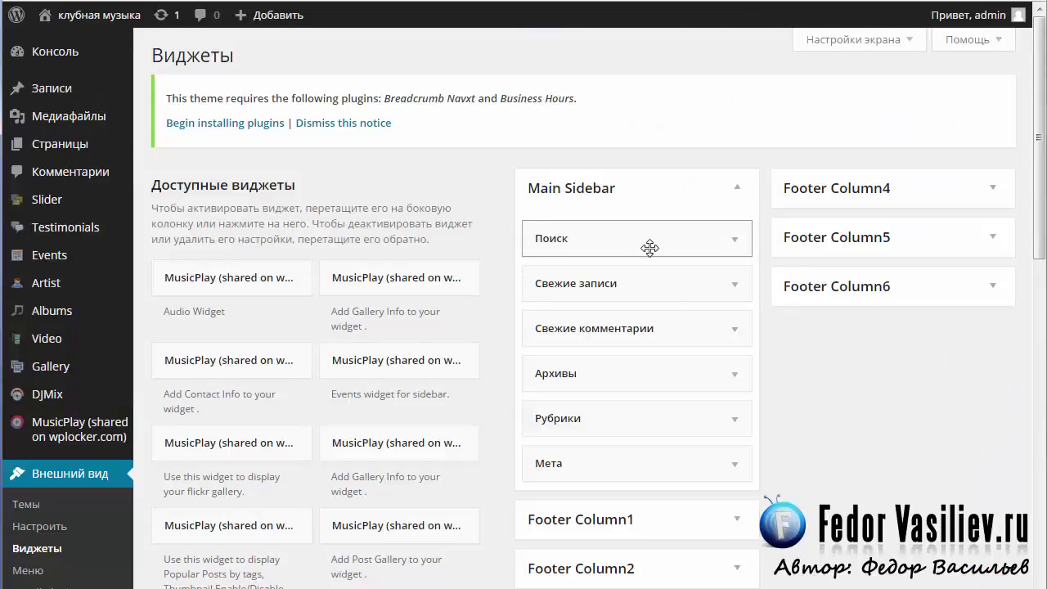
Expand and collapse the Поиск and Свежие записи widgets in Main Sidebar to view their settings.
click(735, 243)
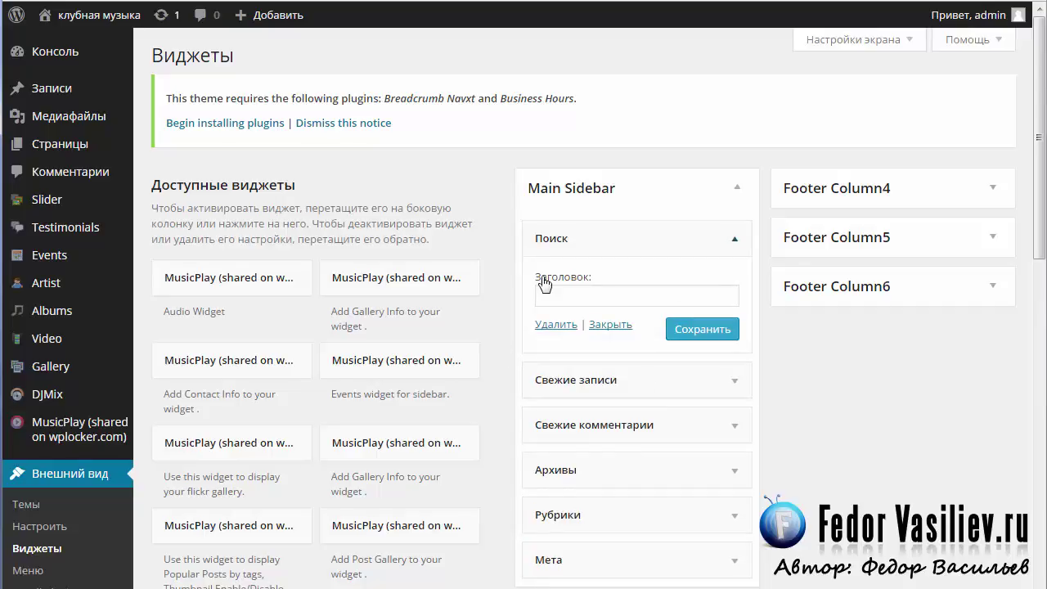
click(737, 246)
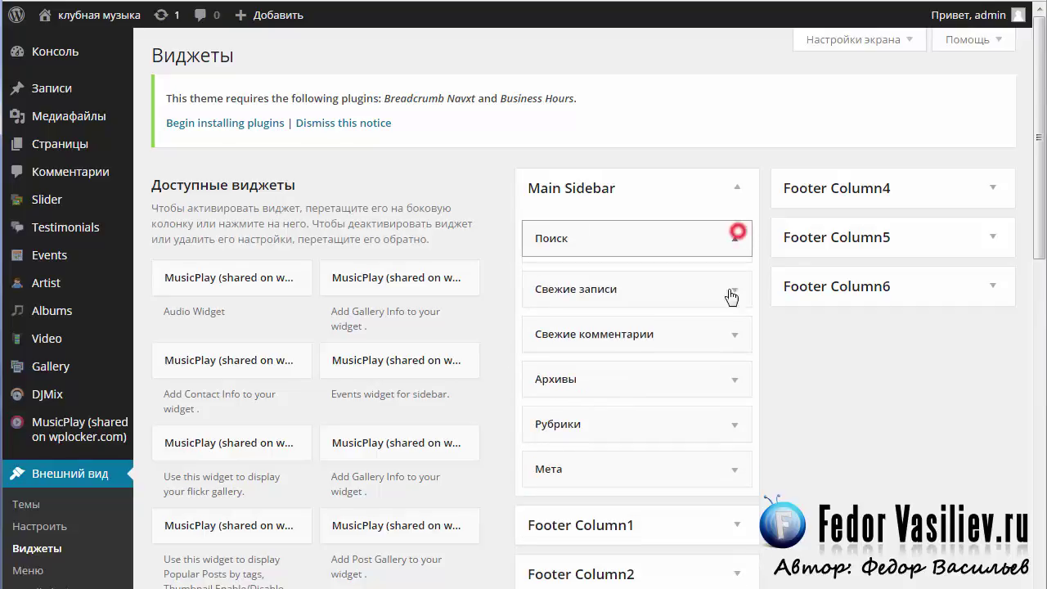
click(736, 284)
click(736, 286)
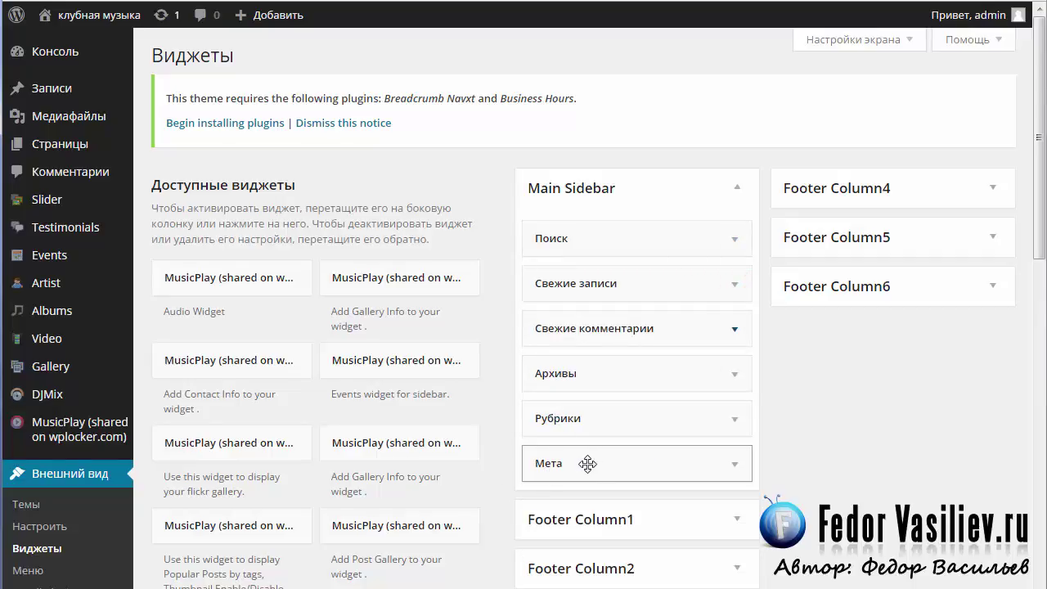
Look through the full list of available widgets, including the MusicPlay and standard WordPress ones.
scroll(397, 136, down, 3)
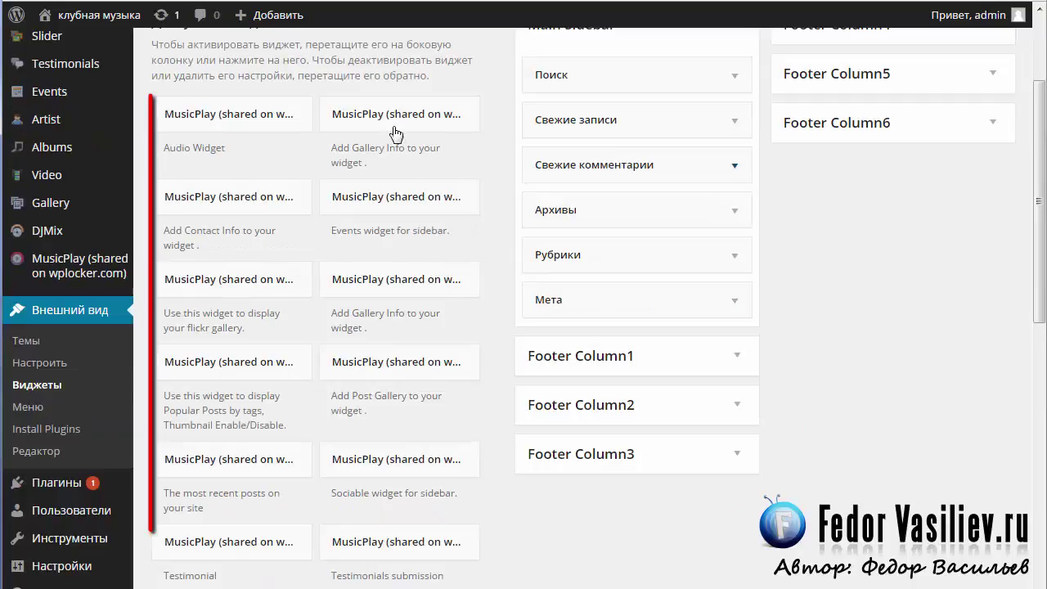
scroll(233, 285, down, 8)
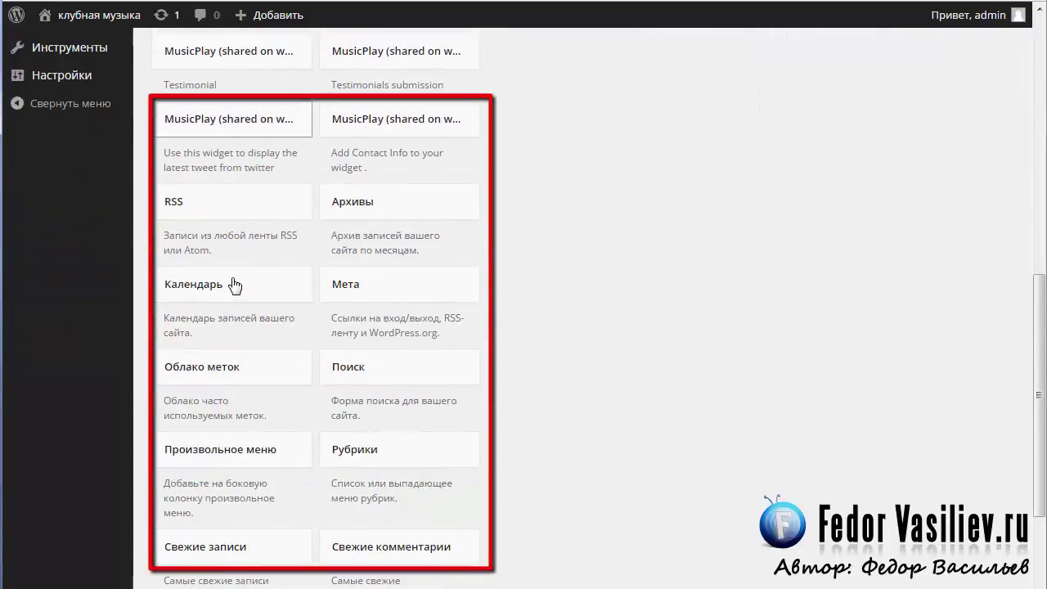
scroll(233, 285, up, 11)
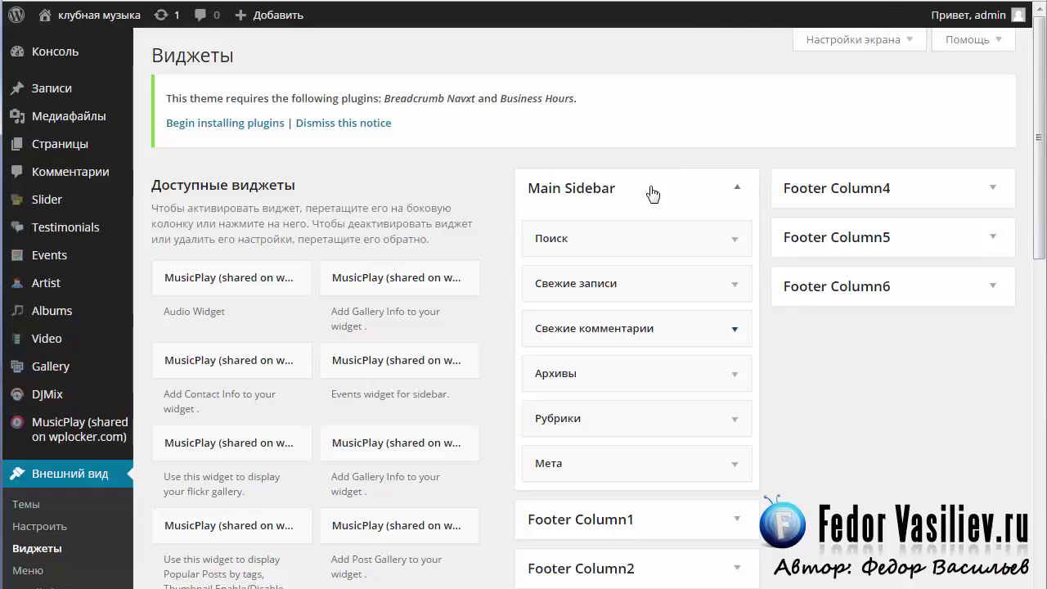
Remove the Архивы and Рубрики widgets from Main Sidebar by returning them to the available widgets.
scroll(614, 262, down, 1)
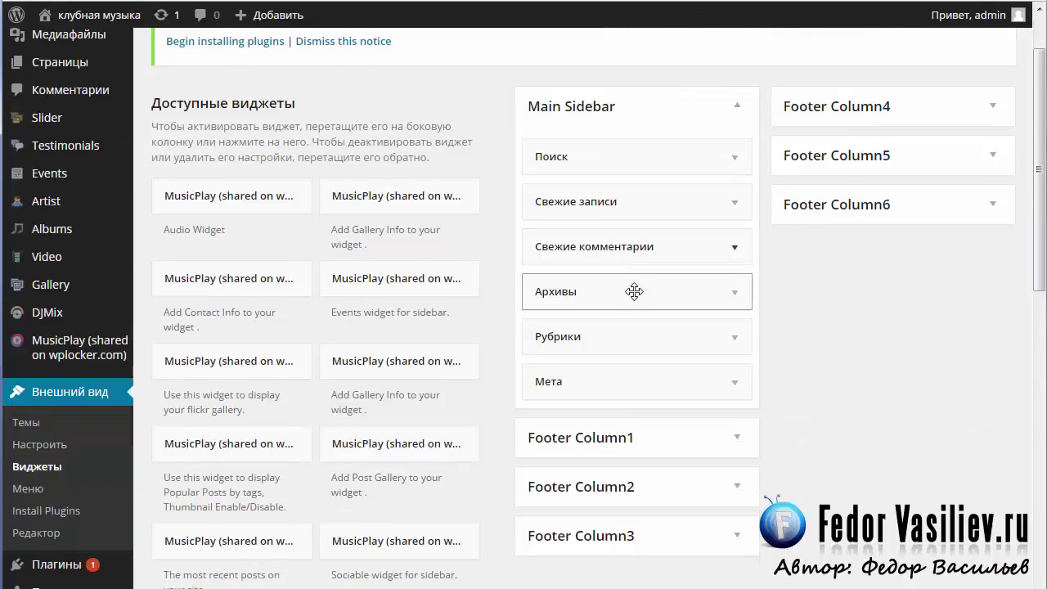
drag(631, 291, 283, 288)
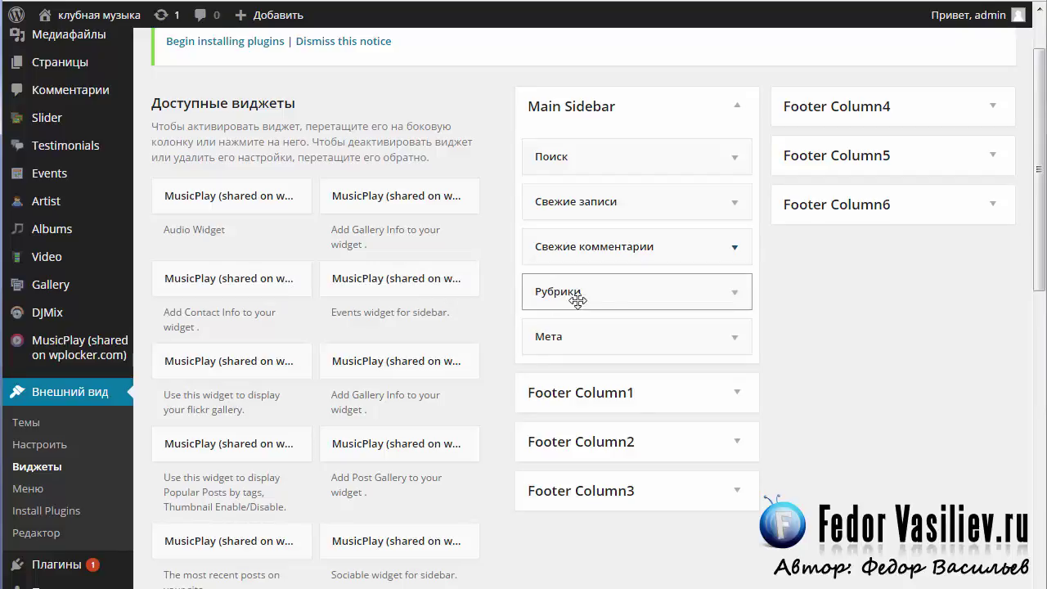
drag(678, 293, 351, 293)
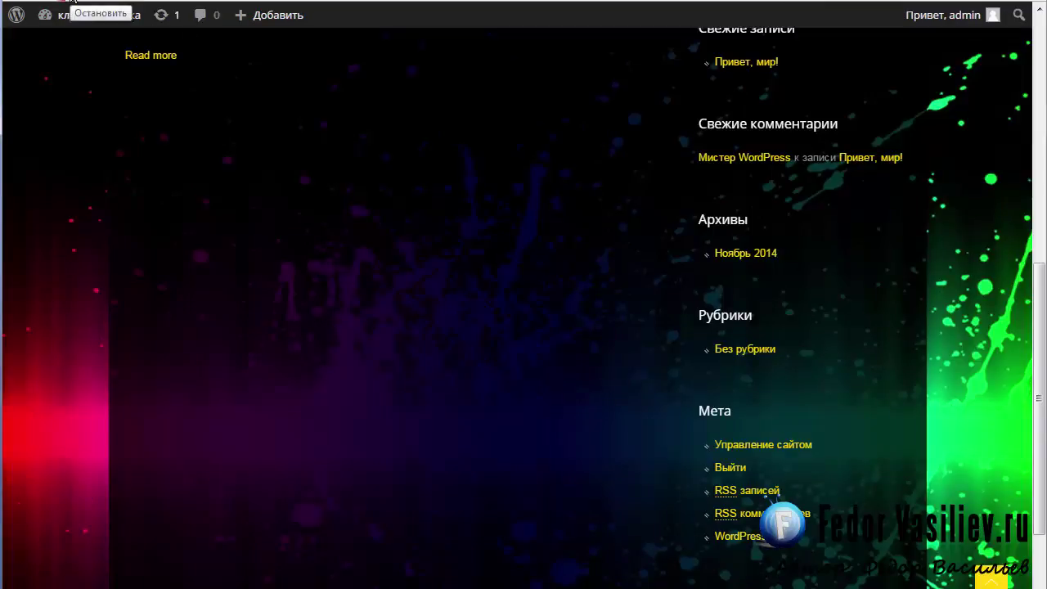
Reload the site's front page and check which blocks its sidebar shows and in what order.
click(75, 8)
scroll(507, 339, down, 2)
scroll(564, 347, down, 2)
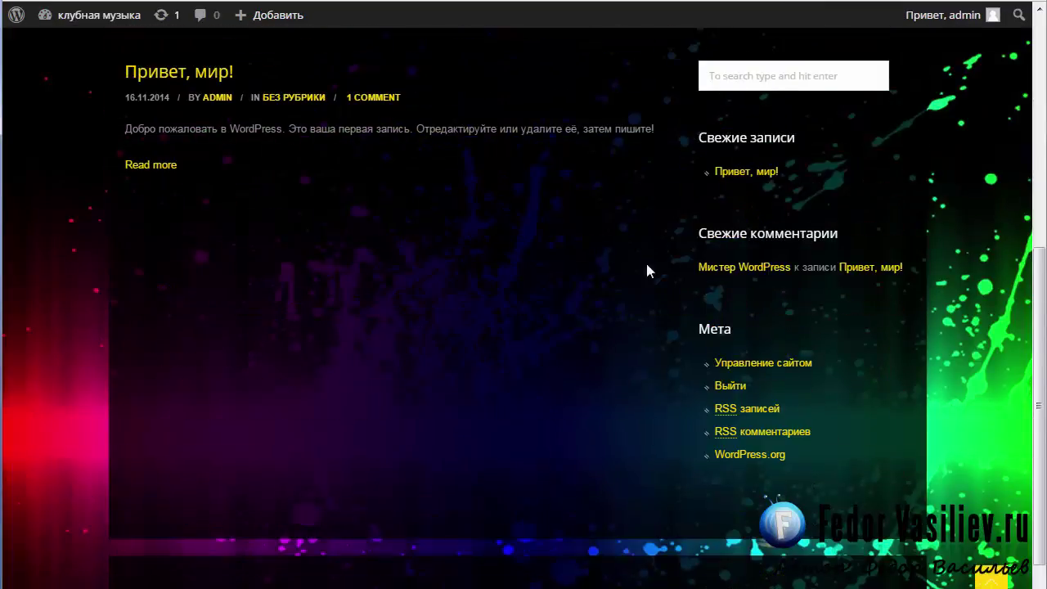
scroll(582, 253, up, 1)
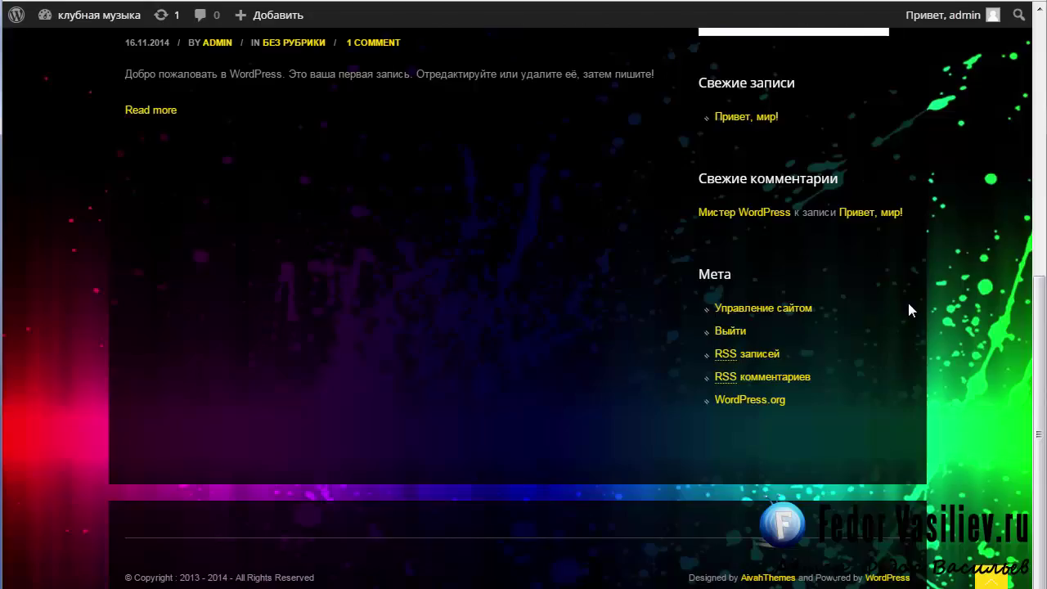
scroll(906, 303, up, 3)
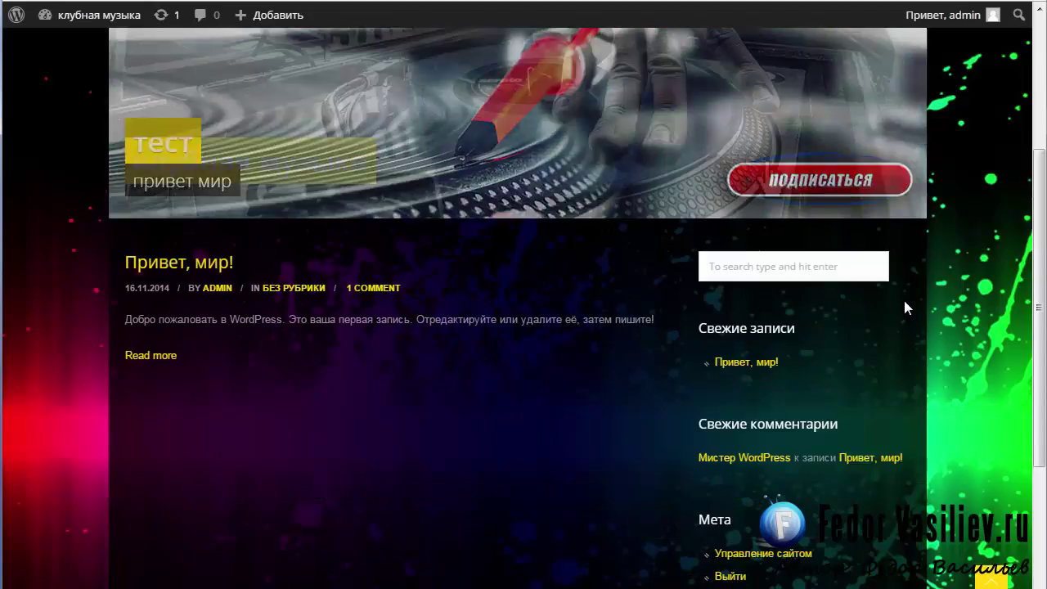
click(748, 259)
scroll(857, 298, down, 2)
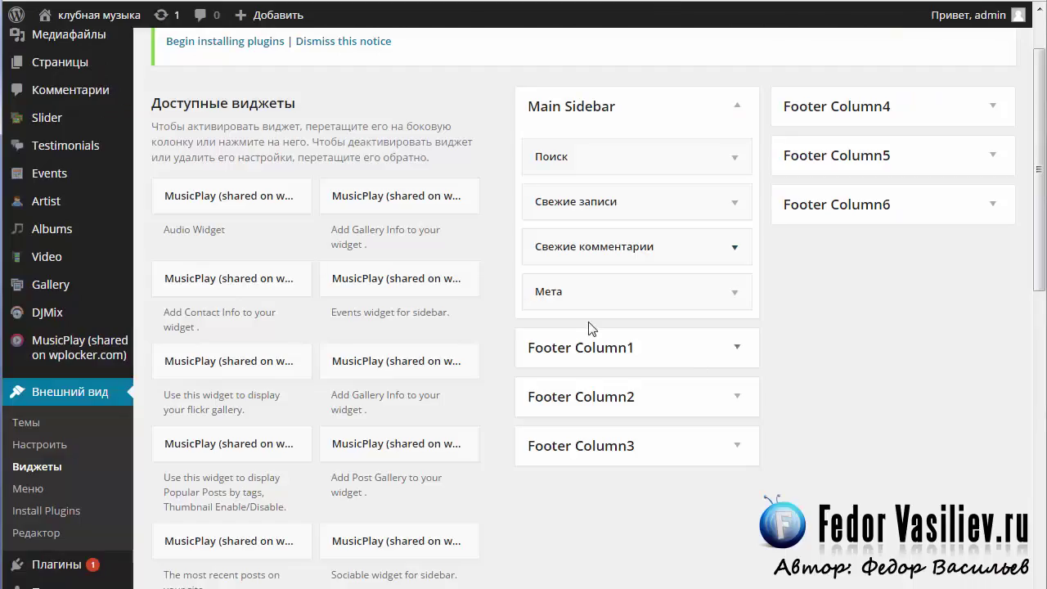
Move the Мета widget to the first position in Main Sidebar and reload the site's front page to check the order.
drag(564, 293, 564, 157)
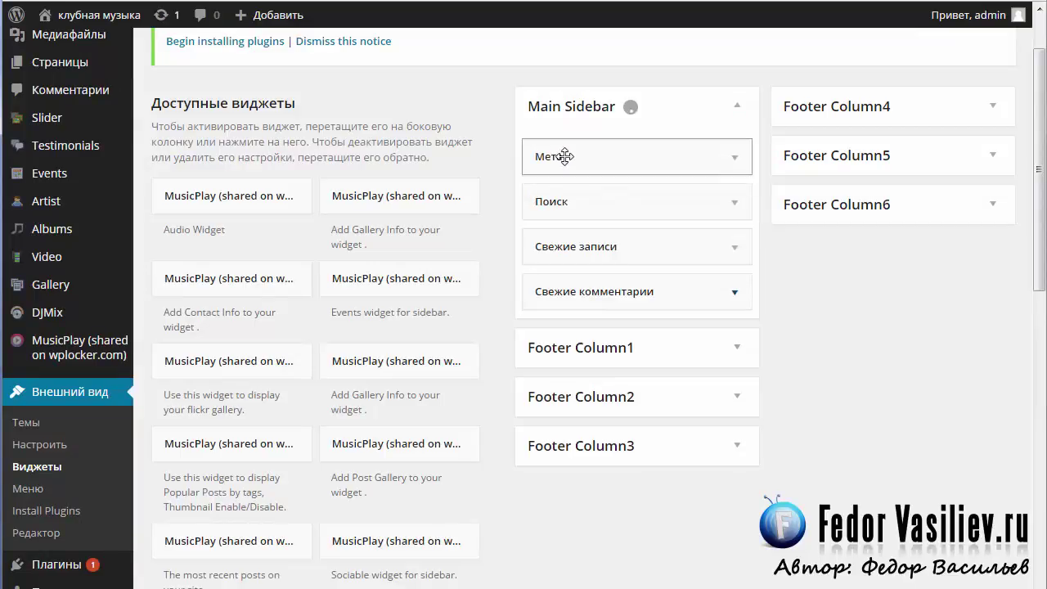
click(98, 14)
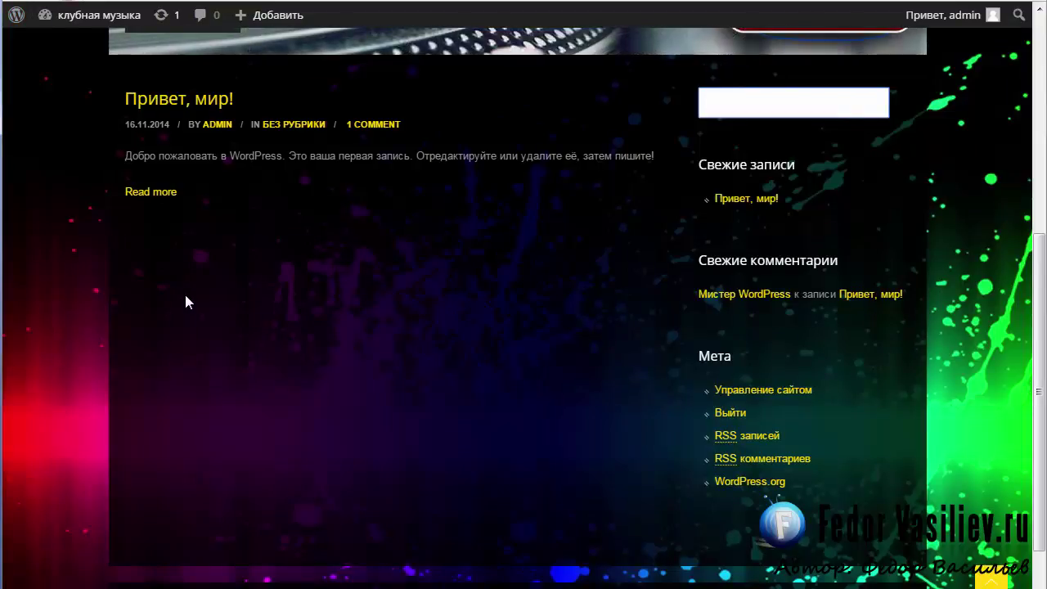
key(F5)
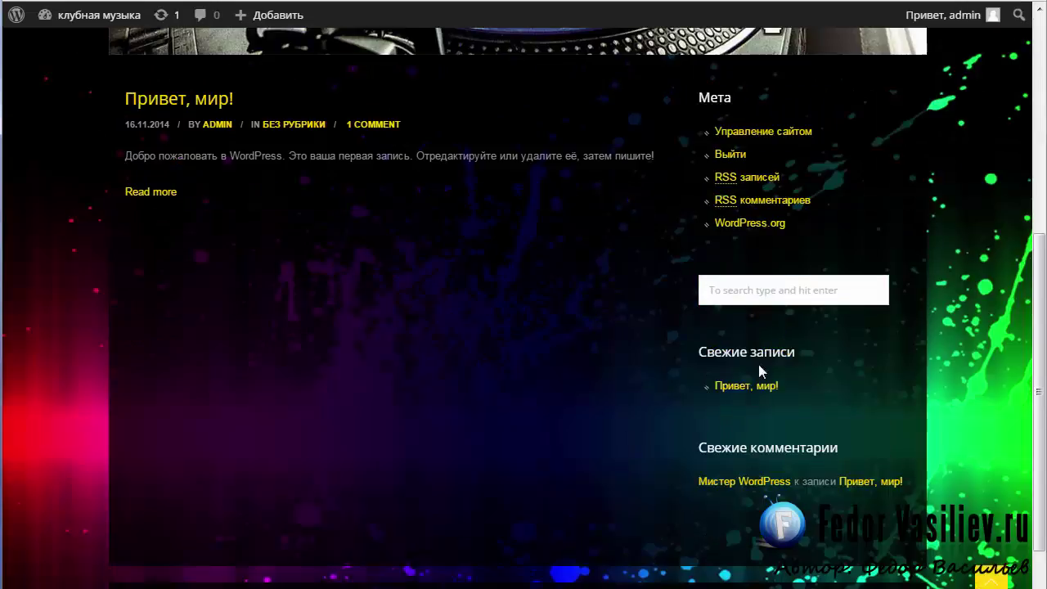
Set the title of the Мета widget in Main Sidebar to "Войти" and save it.
scroll(759, 369, up, 3)
scroll(701, 394, down, 2)
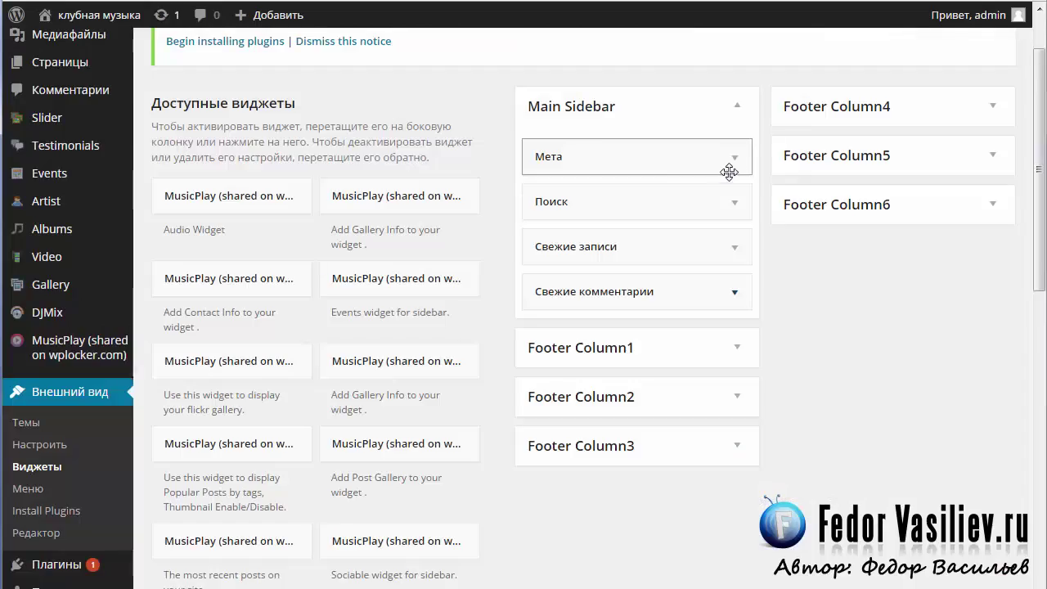
click(730, 163)
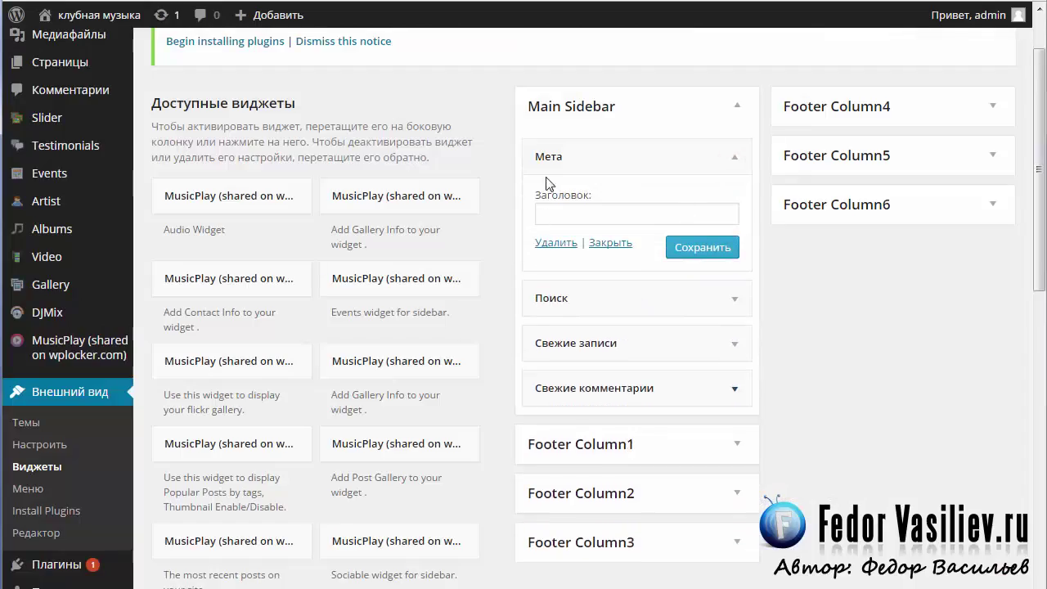
click(548, 213)
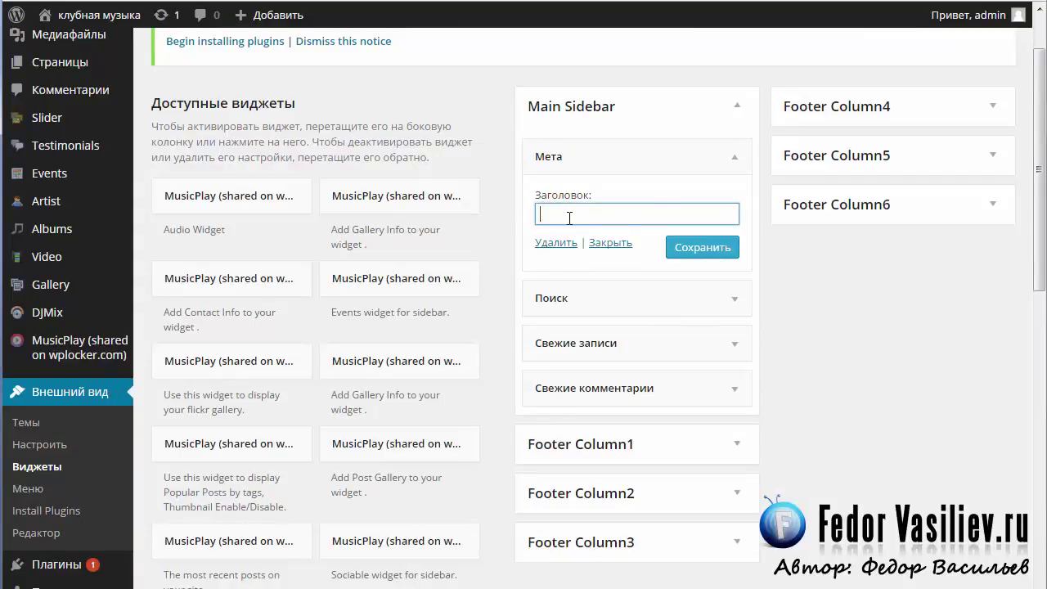
text(Войти)
click(677, 250)
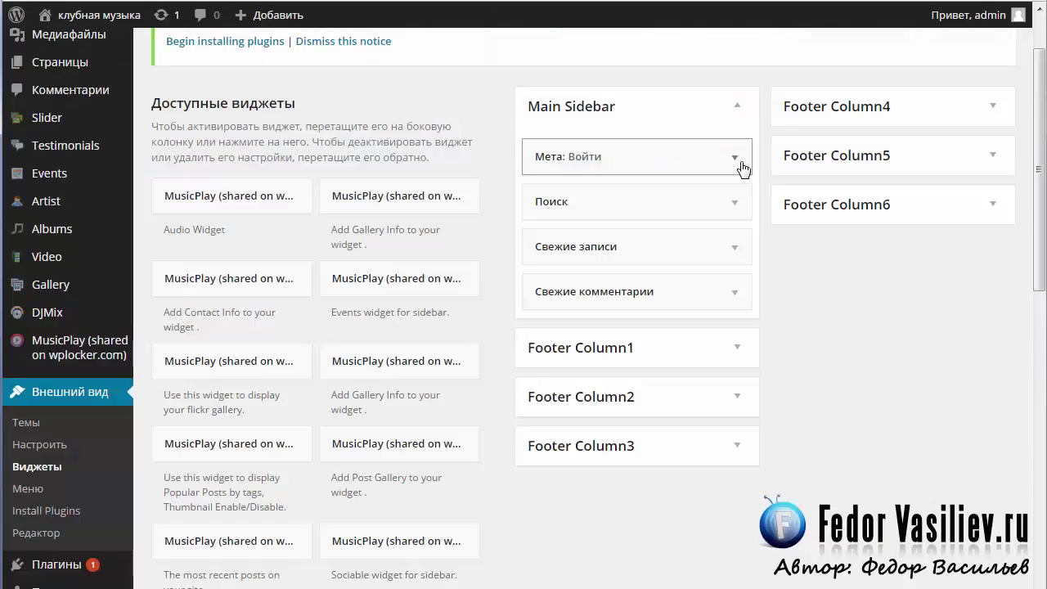
Examine the settings of the Поиск and Свежие записи widgets, including the title, number of posts and date display options.
click(734, 205)
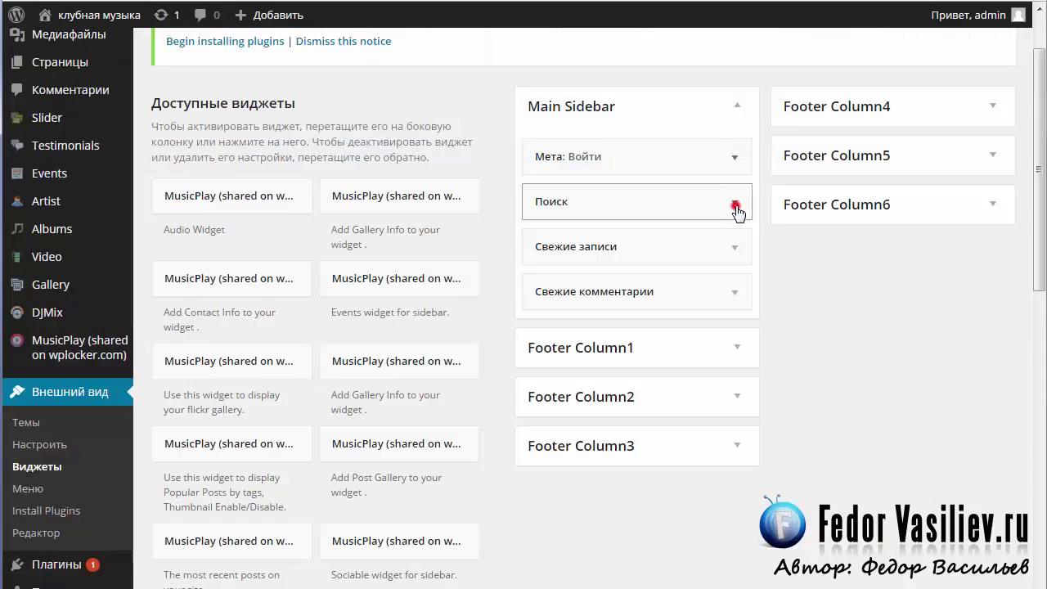
click(736, 203)
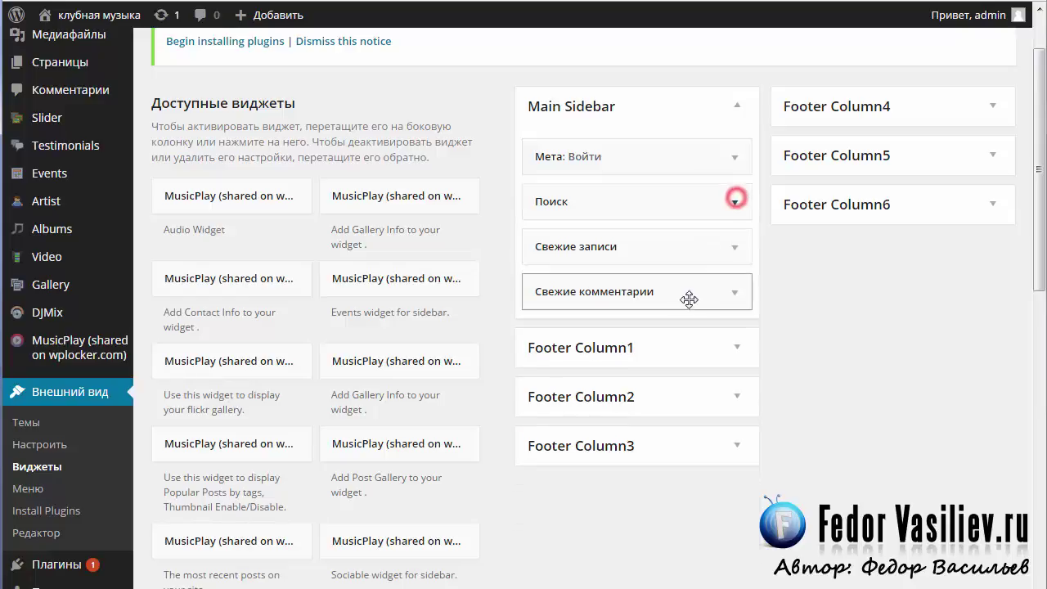
click(721, 250)
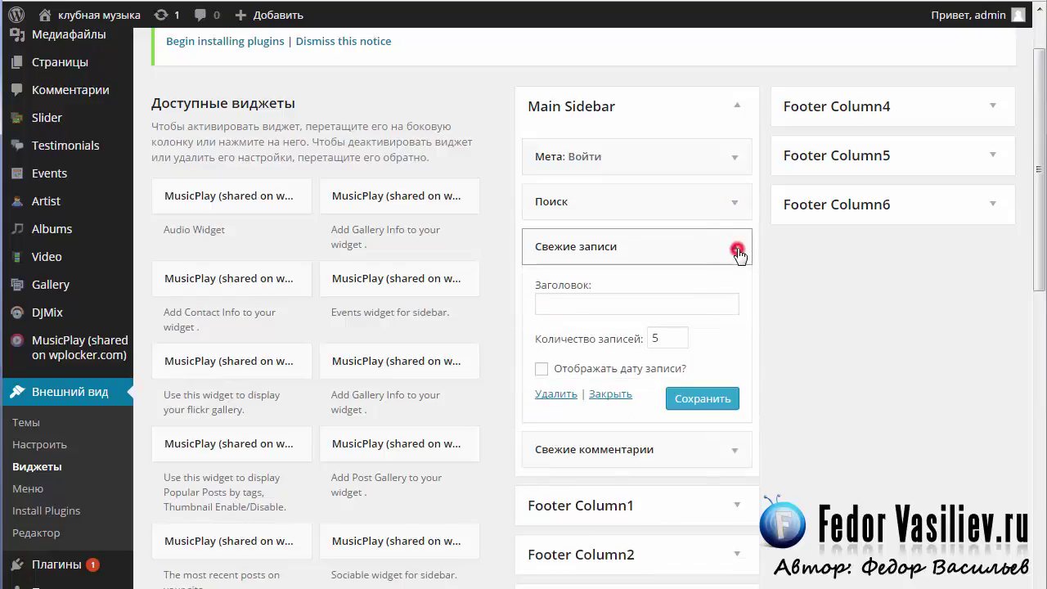
click(572, 303)
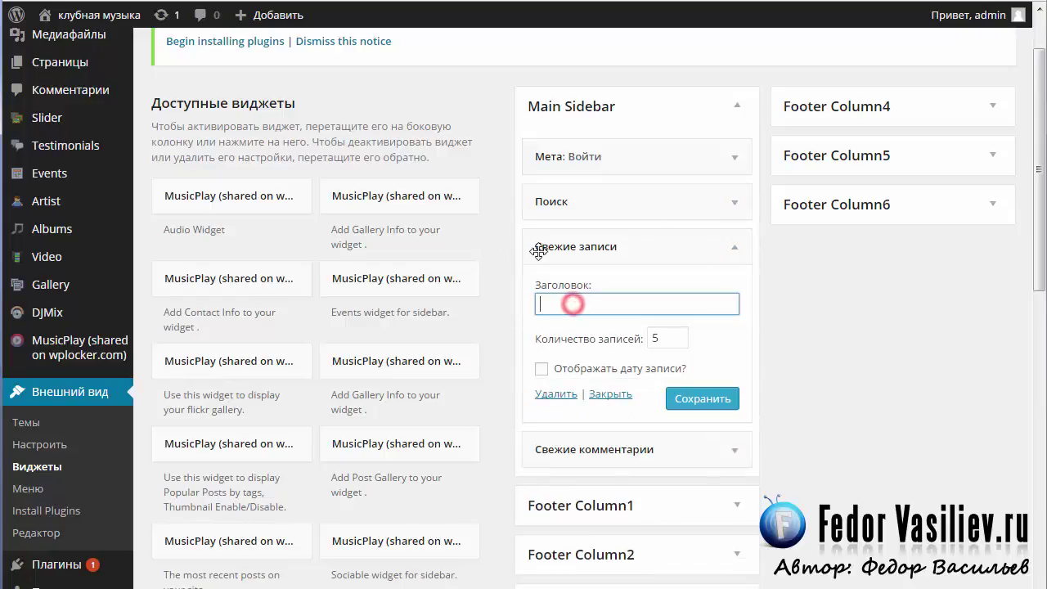
click(666, 338)
click(679, 338)
click(679, 338)
click(675, 338)
double_click(668, 339)
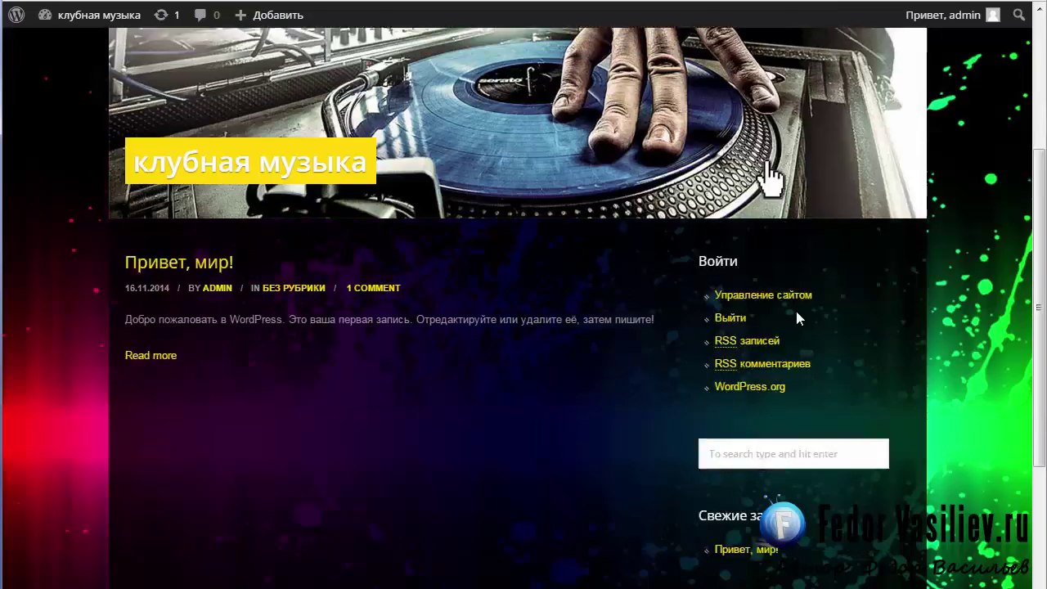
scroll(701, 313, down, 3)
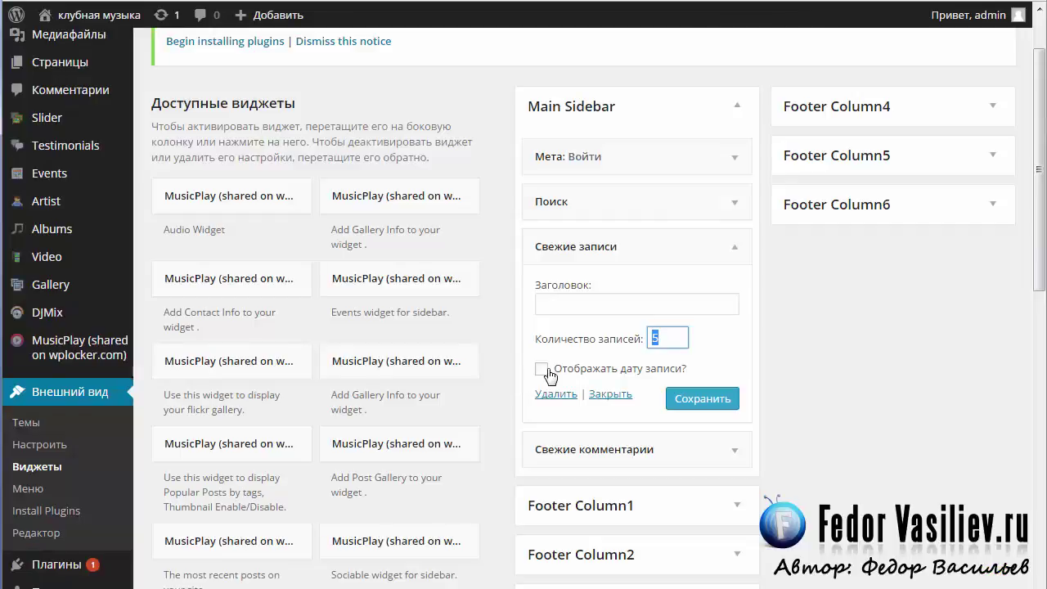
click(542, 369)
click(734, 246)
Examine the settings of the Свежие комментарии widget and collapse it again.
click(736, 292)
drag(709, 382, 669, 389)
click(588, 348)
click(737, 292)
Look over the six footer column widget areas below and beside Main Sidebar.
scroll(813, 319, down, 1)
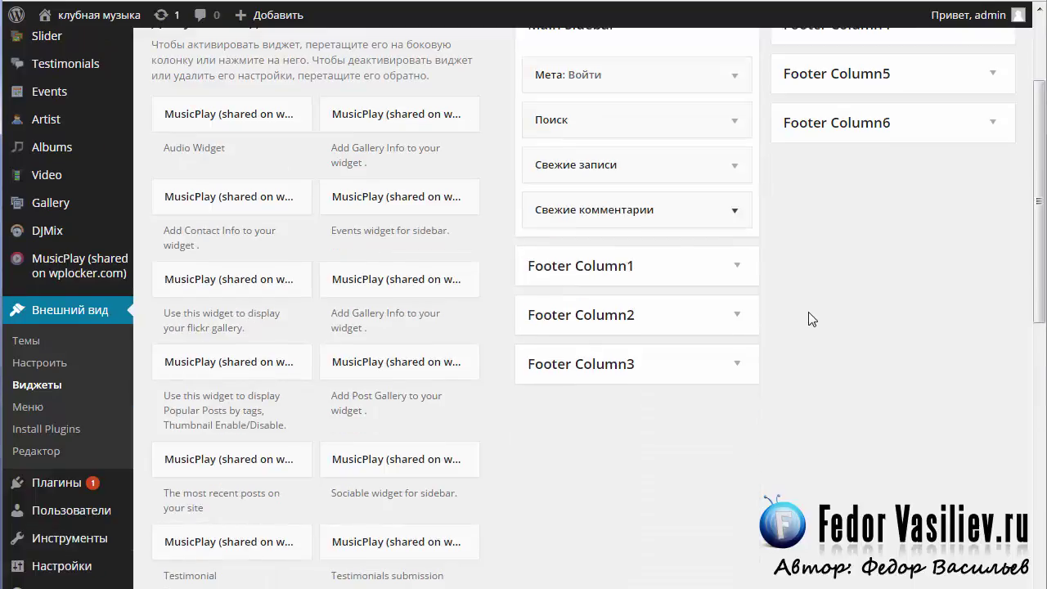
click(622, 276)
click(622, 276)
click(617, 314)
click(615, 316)
click(611, 368)
click(611, 368)
scroll(794, 350, up, 2)
click(818, 186)
click(815, 196)
Find the Календарь widget among the available widgets and expand the Footer Column1 area.
scroll(779, 315, down, 3)
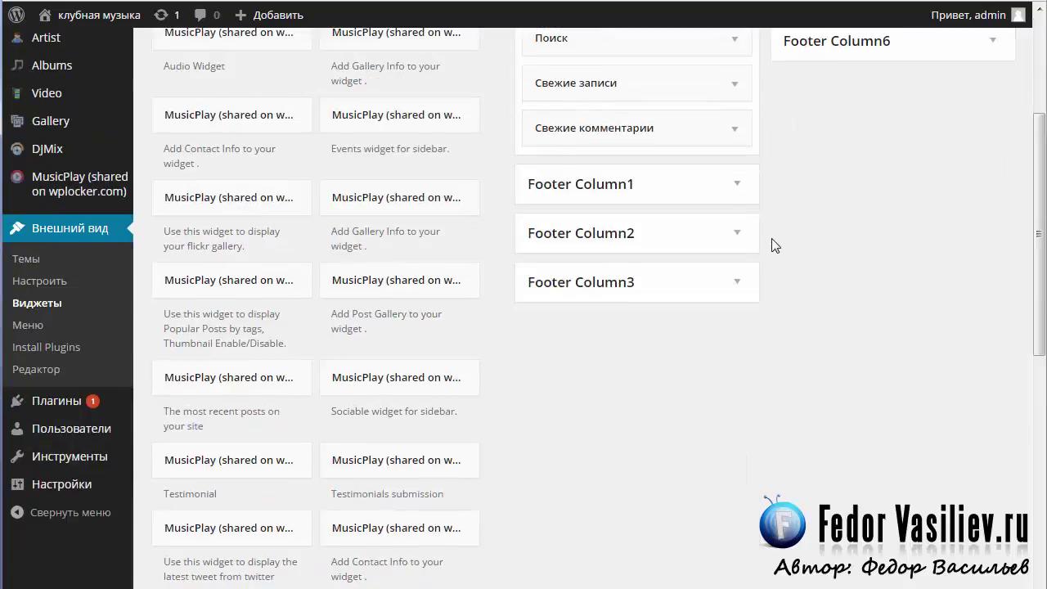
scroll(773, 244, down, 2)
scroll(770, 244, down, 2)
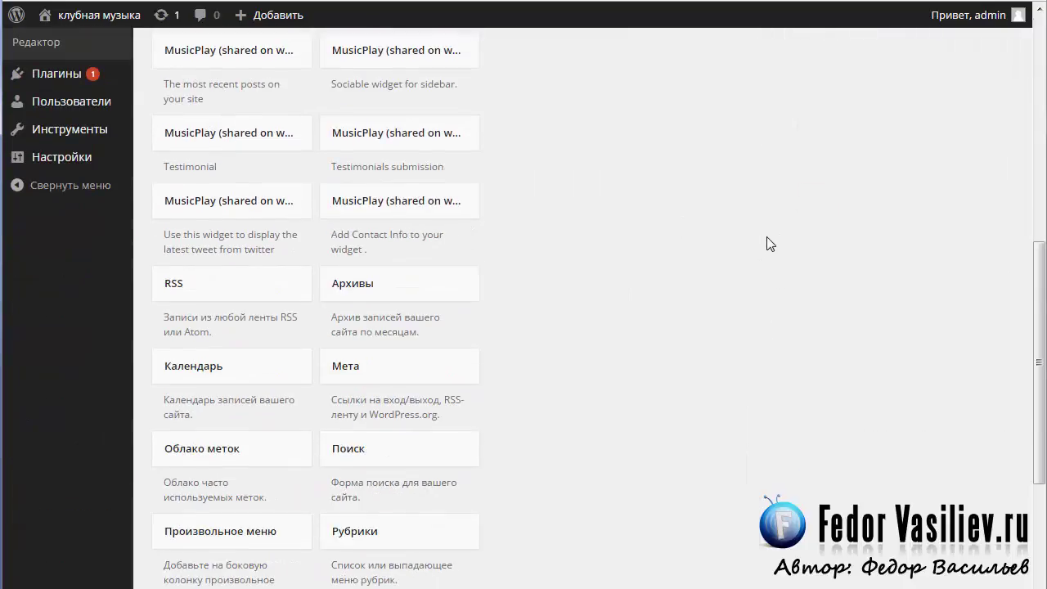
scroll(770, 244, down, 2)
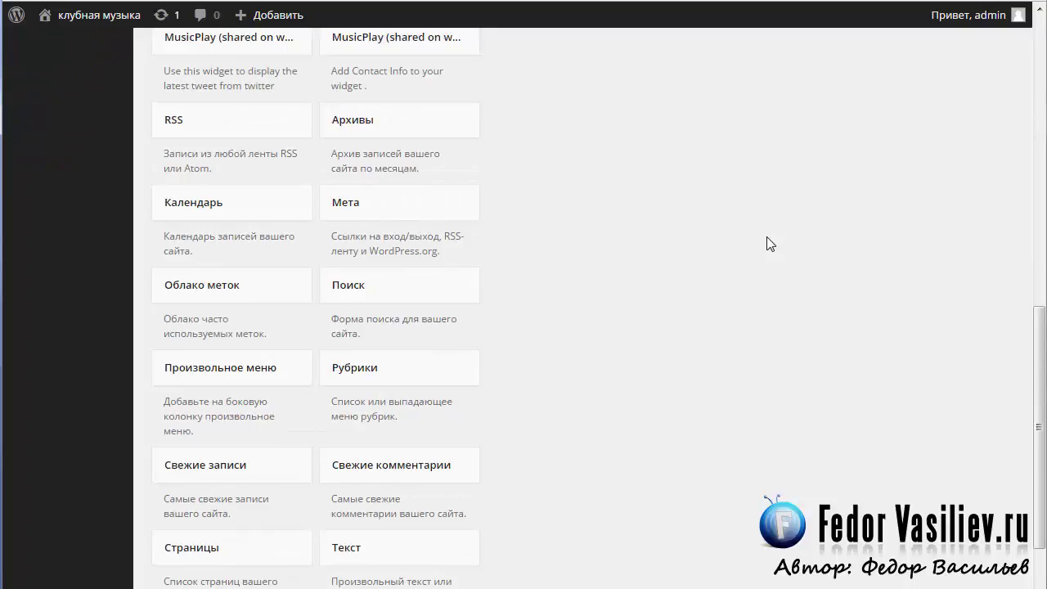
scroll(770, 244, up, 1)
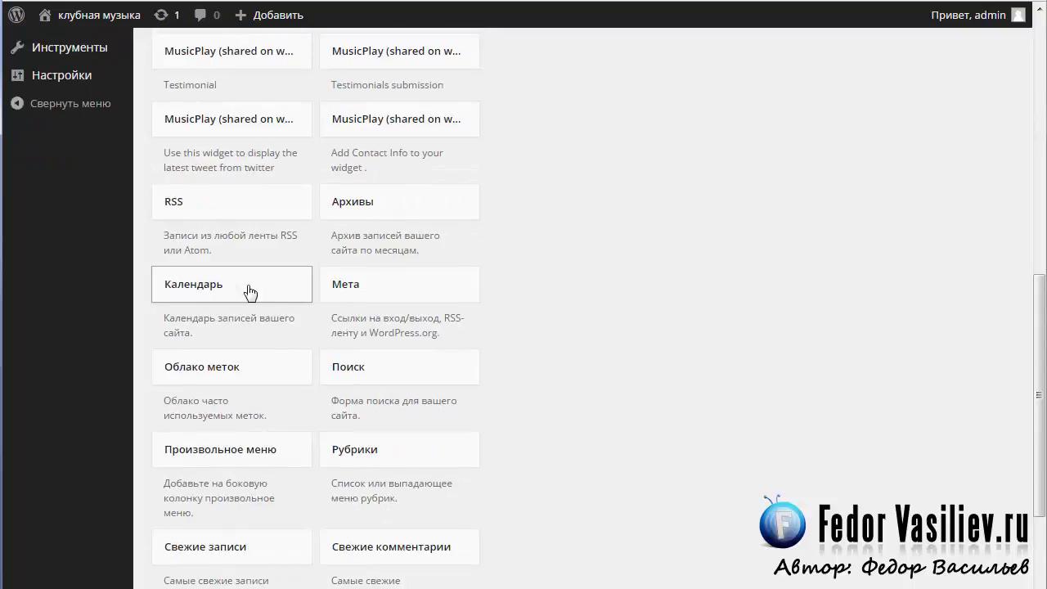
drag(263, 290, 208, 299)
scroll(540, 321, up, 1)
scroll(540, 320, up, 4)
click(606, 190)
click(596, 181)
click(736, 190)
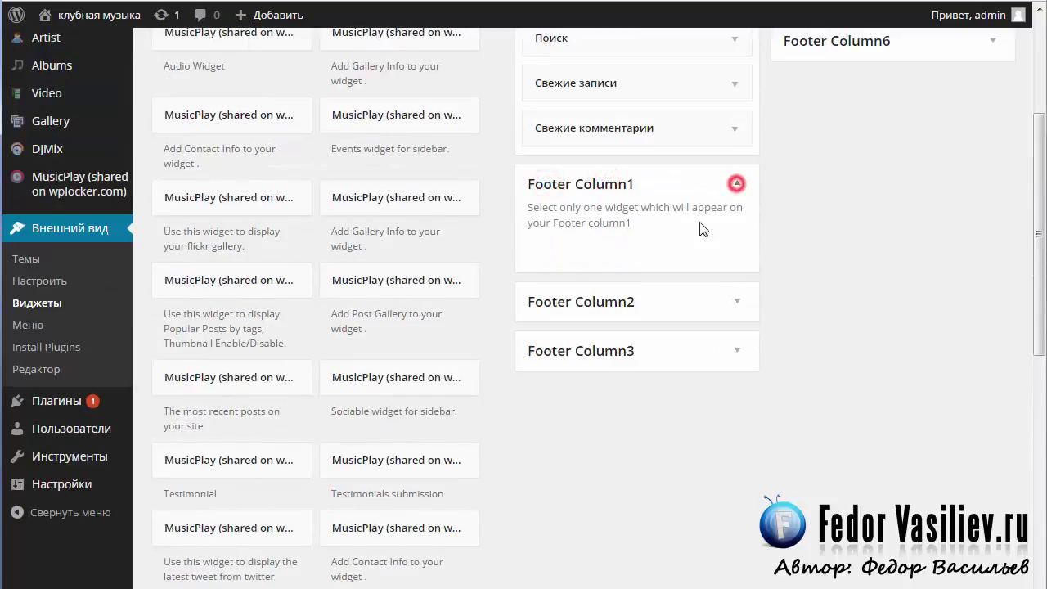
Add the Календарь widget to Footer Column1 with its title left empty, and collapse its settings.
scroll(820, 234, down, 4)
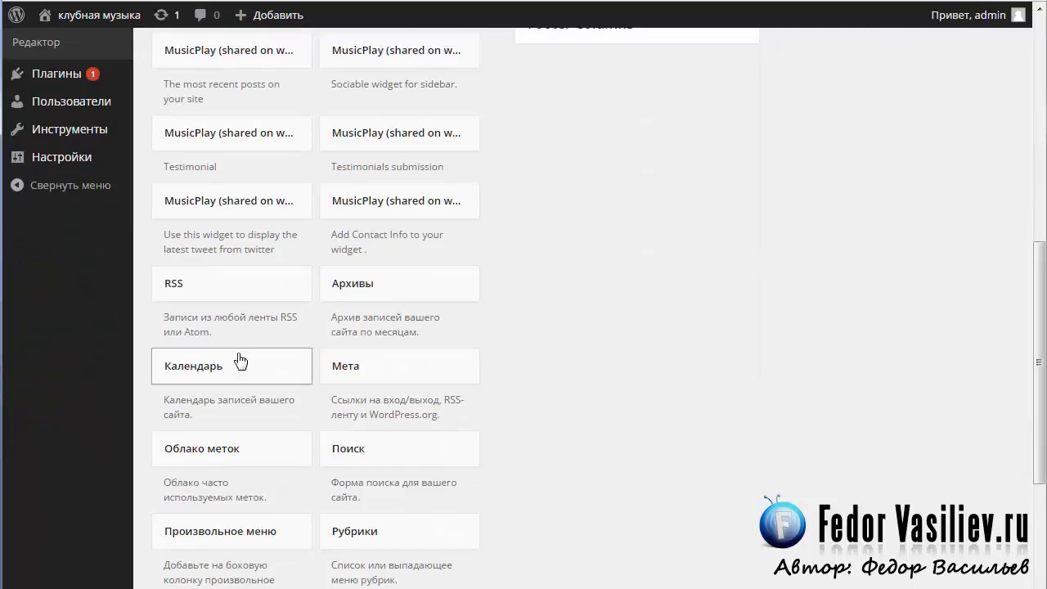
drag(200, 365, 587, 256)
scroll(580, 322, up, 4)
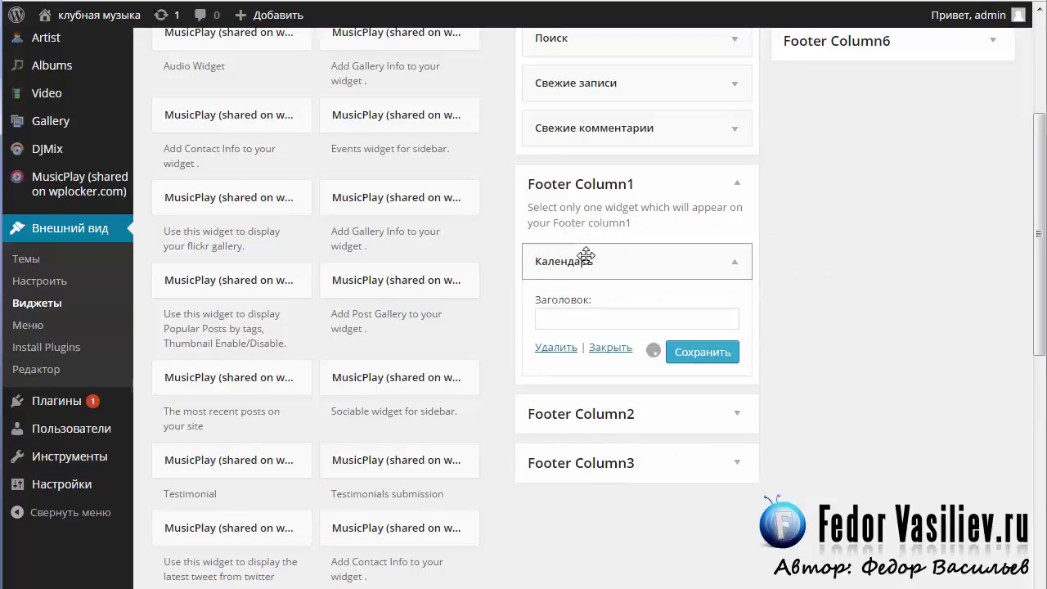
click(549, 320)
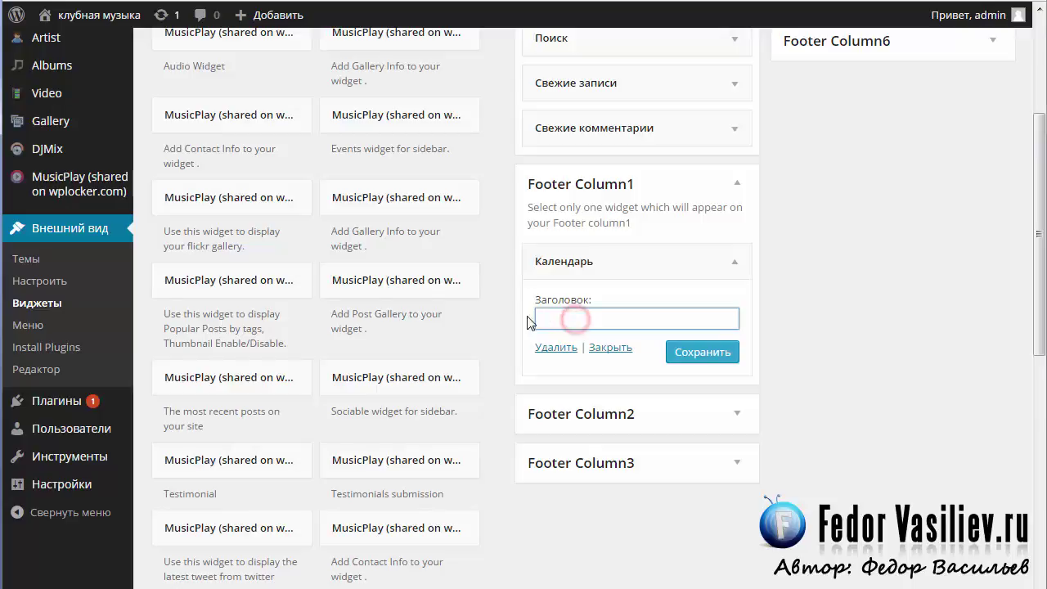
click(728, 262)
scroll(806, 292, up, 3)
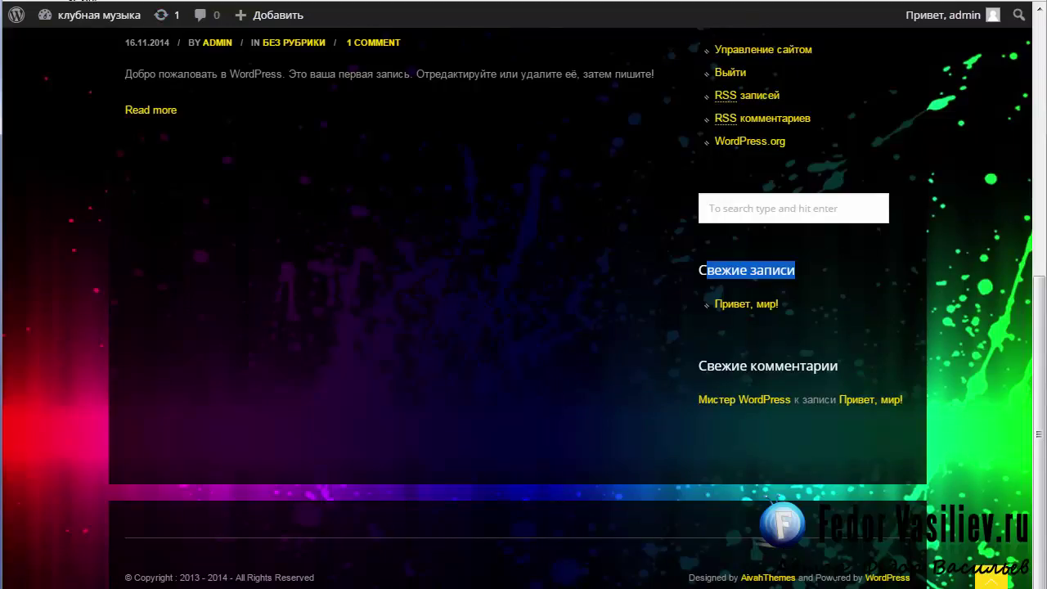
Reload the site's front page and check how the calendar is displayed in the footer.
key(F5)
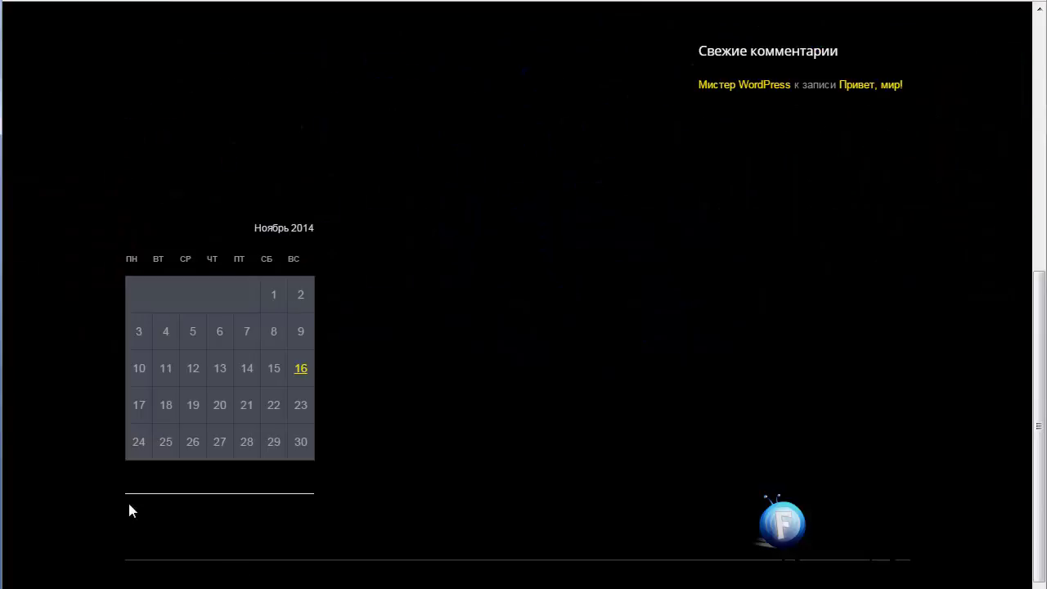
scroll(58, 427, down, 5)
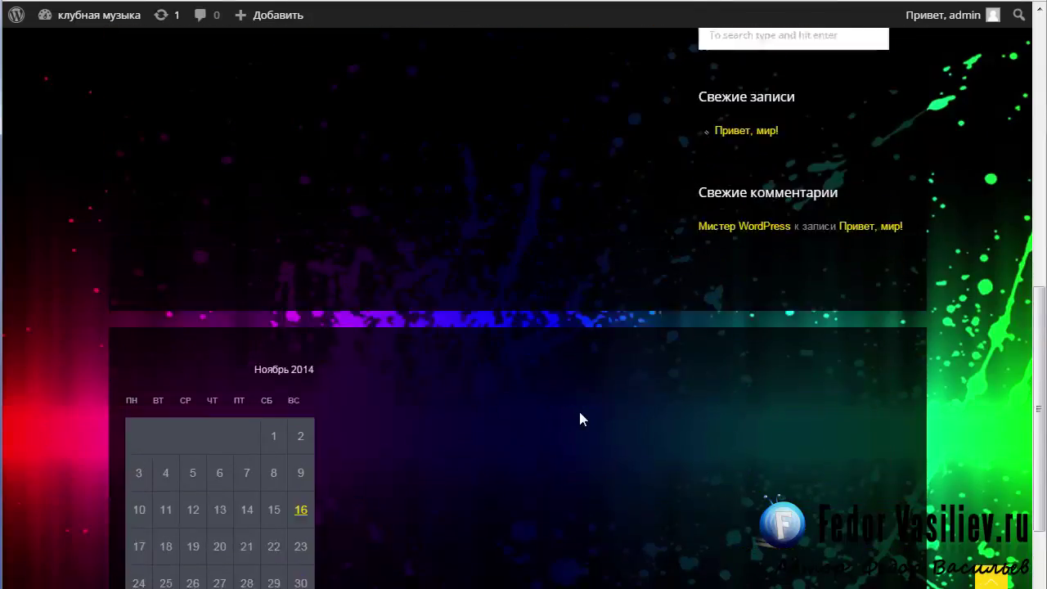
scroll(578, 408, down, 3)
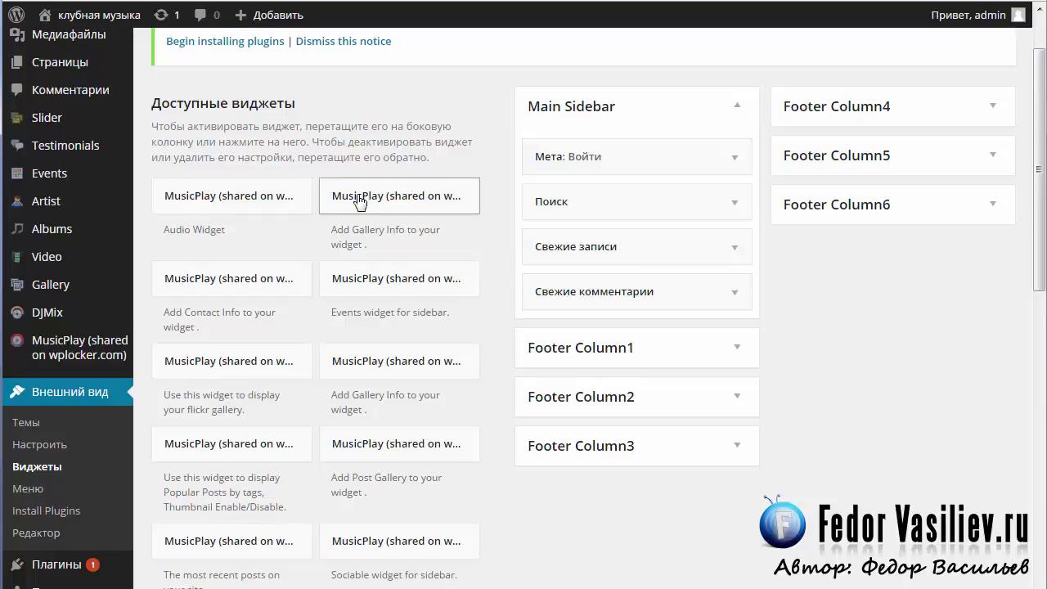
Look through the MusicPlay theme widgets and their descriptions on the widgets page.
scroll(342, 203, down, 2)
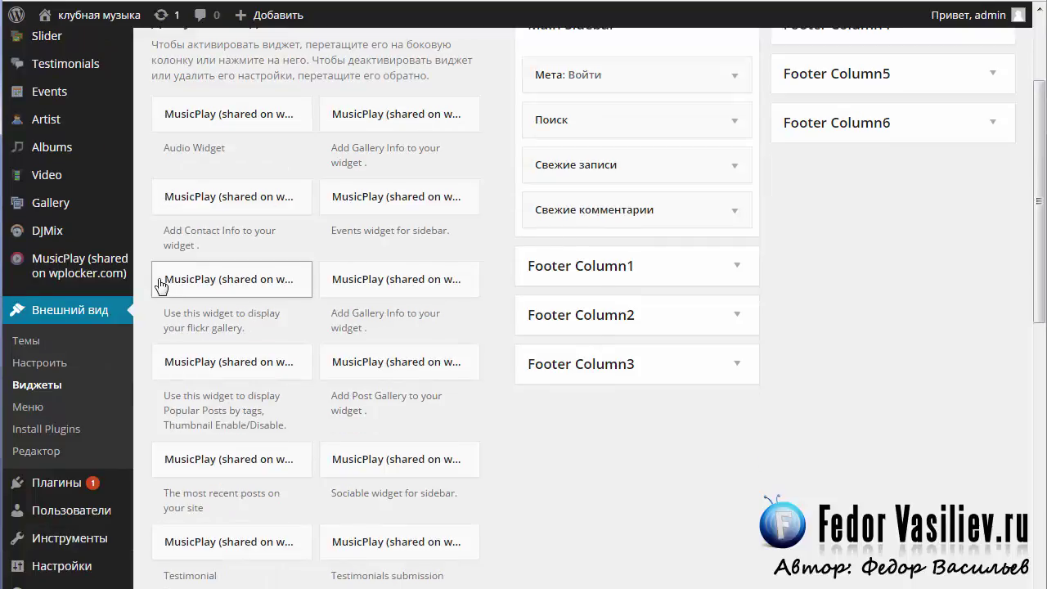
mouse_move(31, 270)
scroll(460, 304, down, 3)
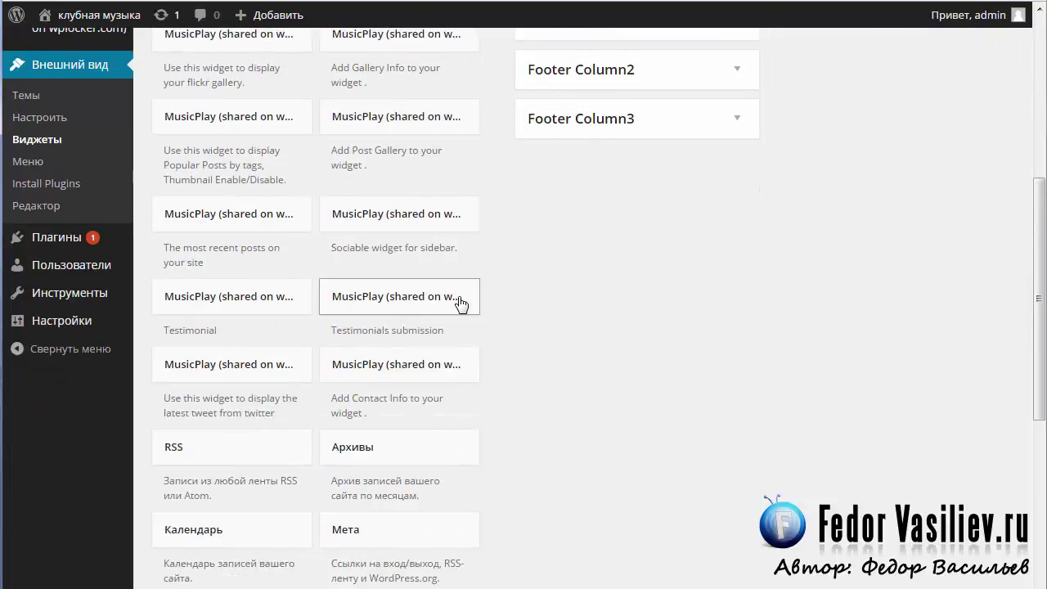
scroll(461, 299, up, 4)
mouse_move(217, 352)
mouse_down()
mouse_move(273, 346)
mouse_move(213, 347)
mouse_move(204, 360)
mouse_up()
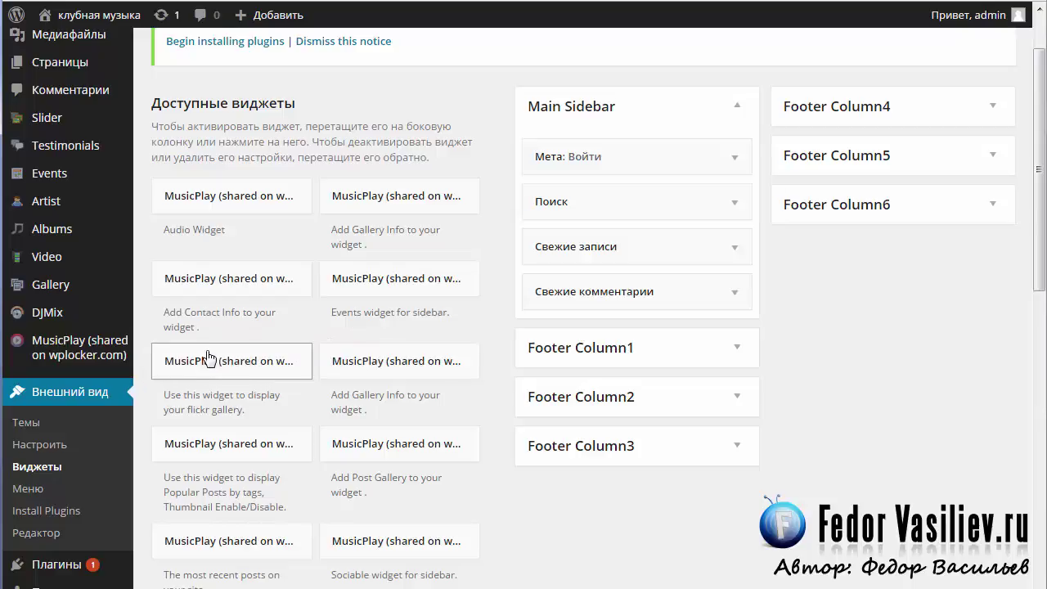
scroll(376, 255, down, 5)
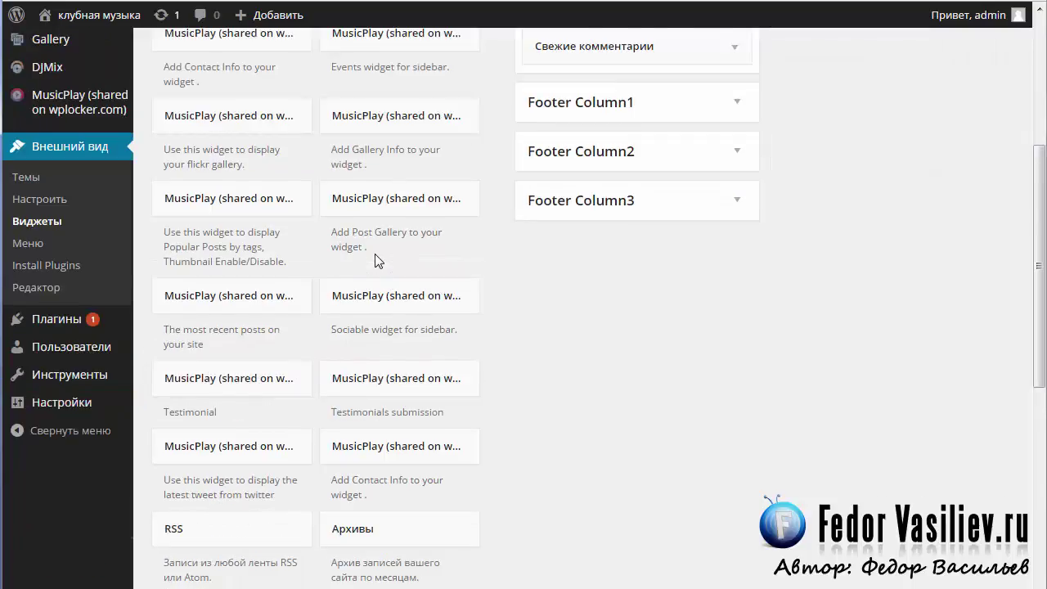
scroll(376, 260, up, 5)
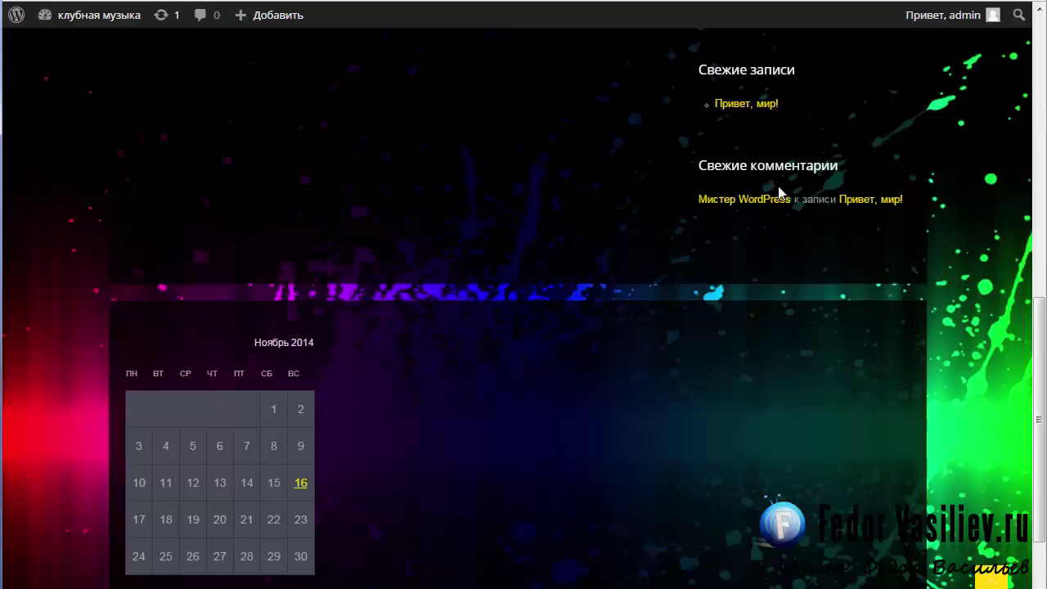
Compare the sidebar and footer blocks on the front page with the widgets assigned in the admin area.
scroll(827, 344, up, 10)
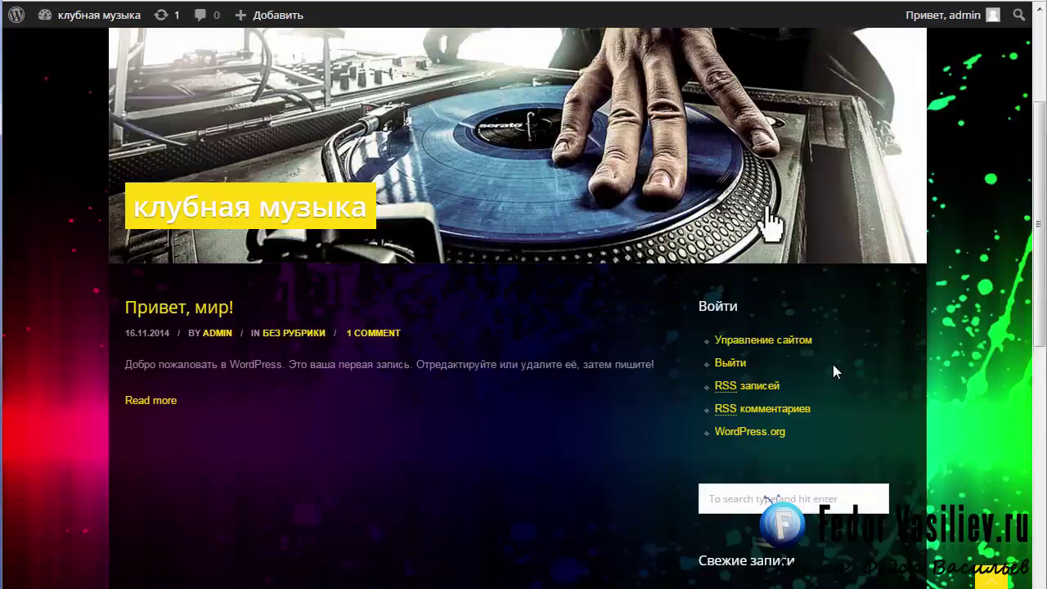
scroll(822, 309, down, 2)
scroll(817, 327, up, 1)
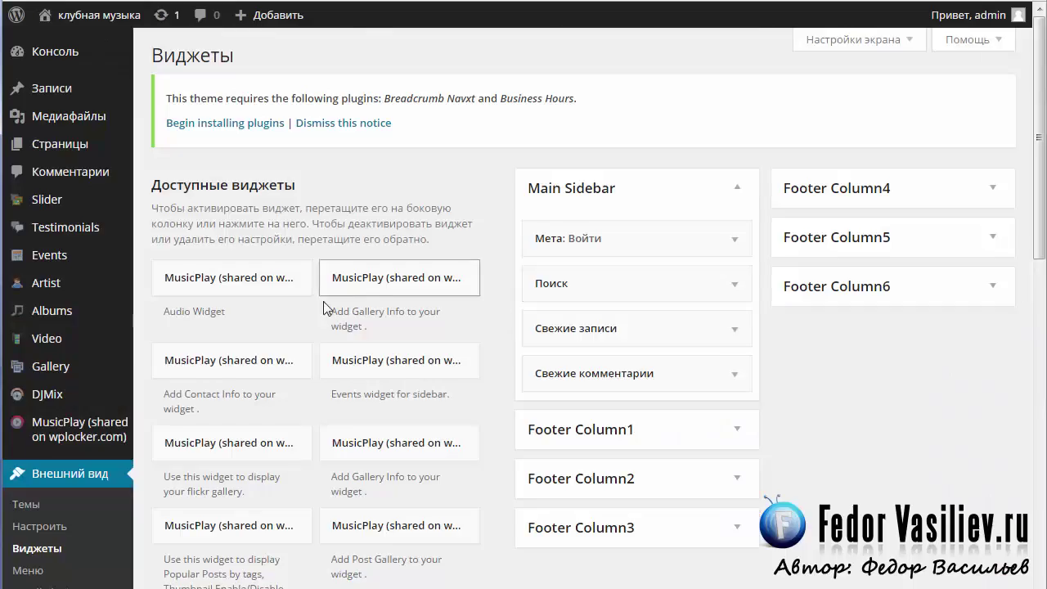
scroll(335, 303, down, 10)
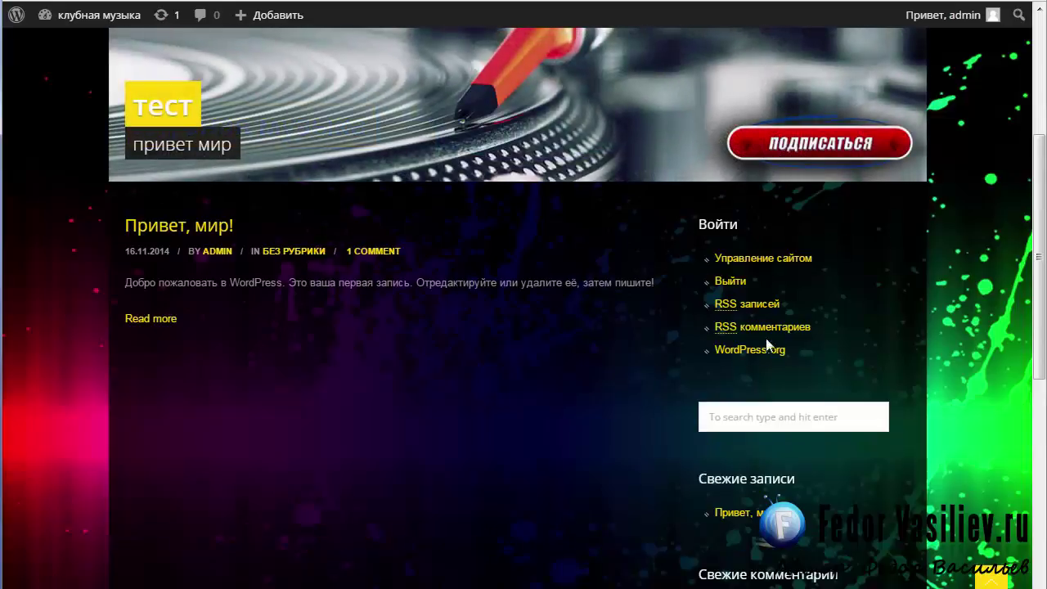
scroll(655, 249, down, 10)
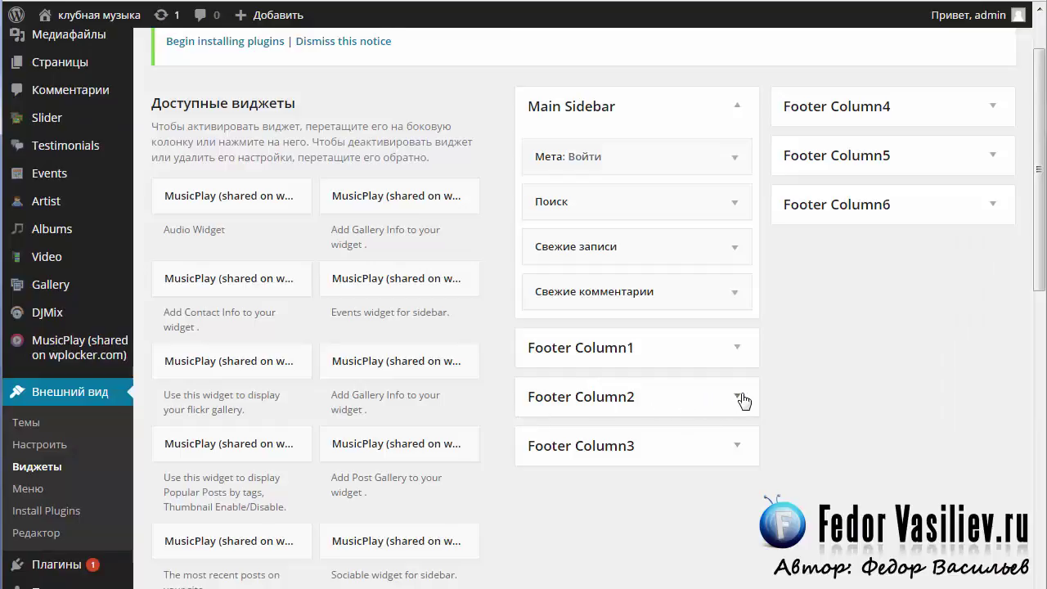
Move the "Войти" Мета widget from Main Sidebar to Footer Column2 and reload the front page to check the footer.
click(741, 396)
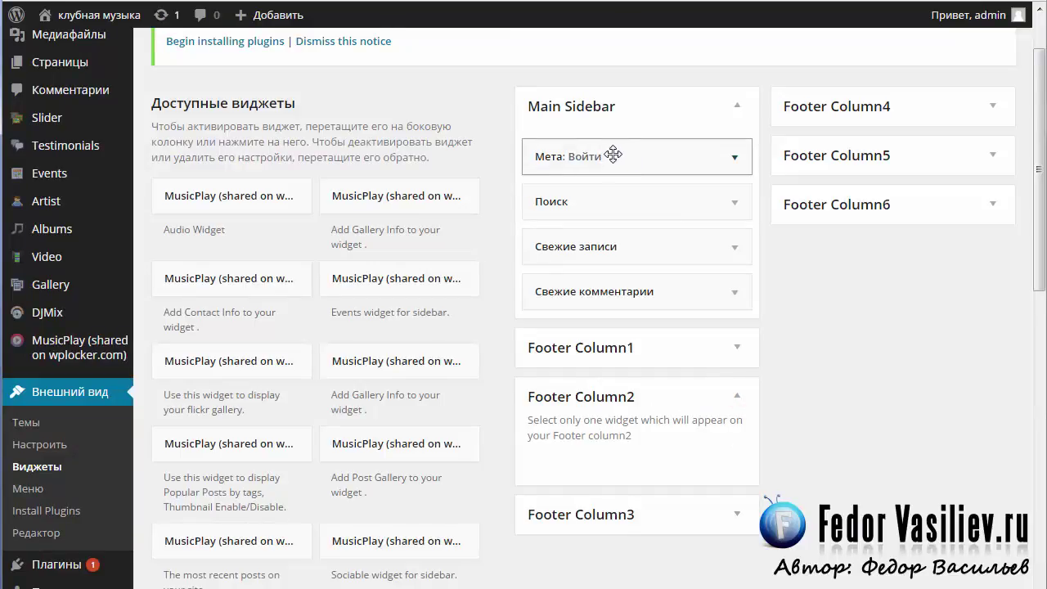
drag(627, 155, 632, 480)
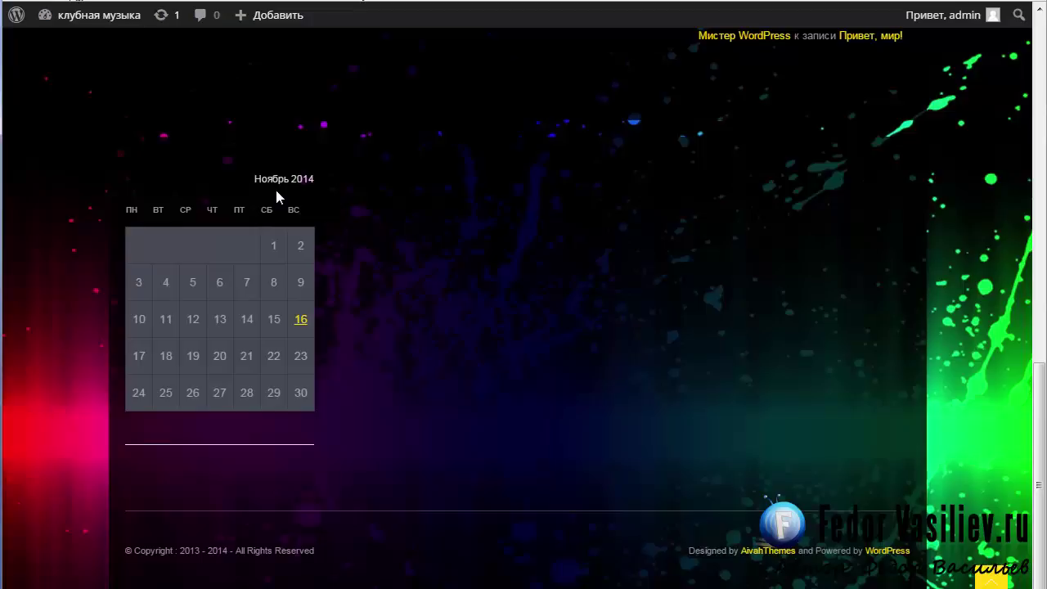
key(F5)
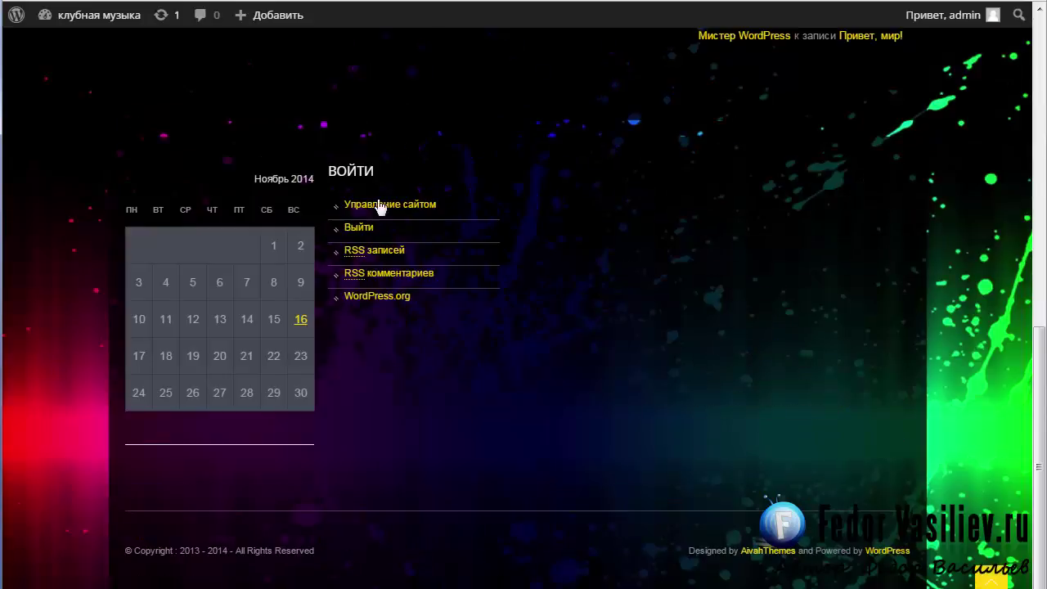
Check the front page footer and move the "Войти" Мета widget from Footer Column2 back to the top of Main Sidebar.
scroll(442, 196, up, 3)
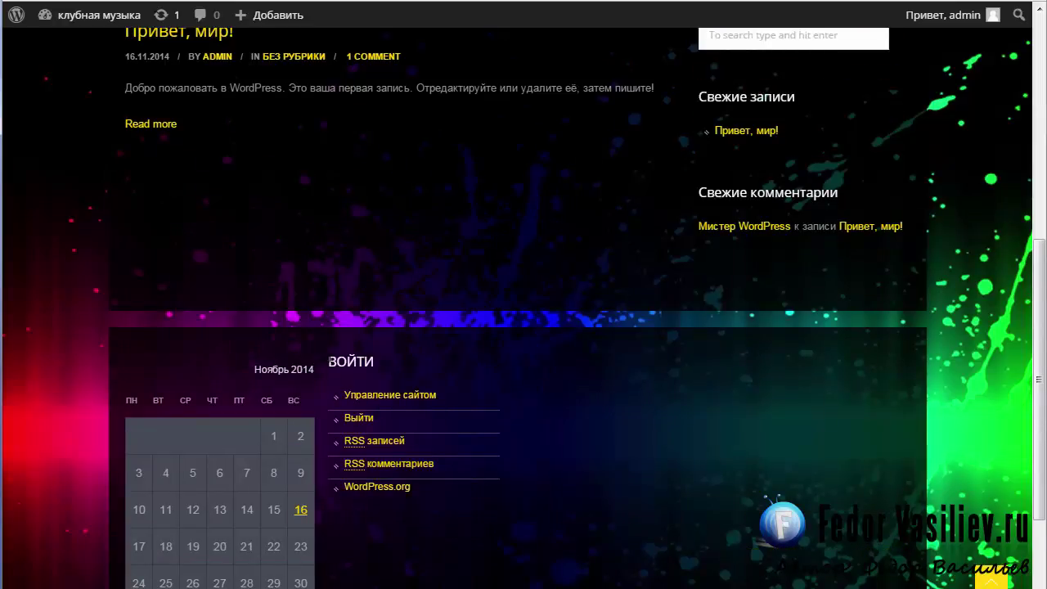
scroll(495, 408, down, 3)
scroll(613, 462, up, 5)
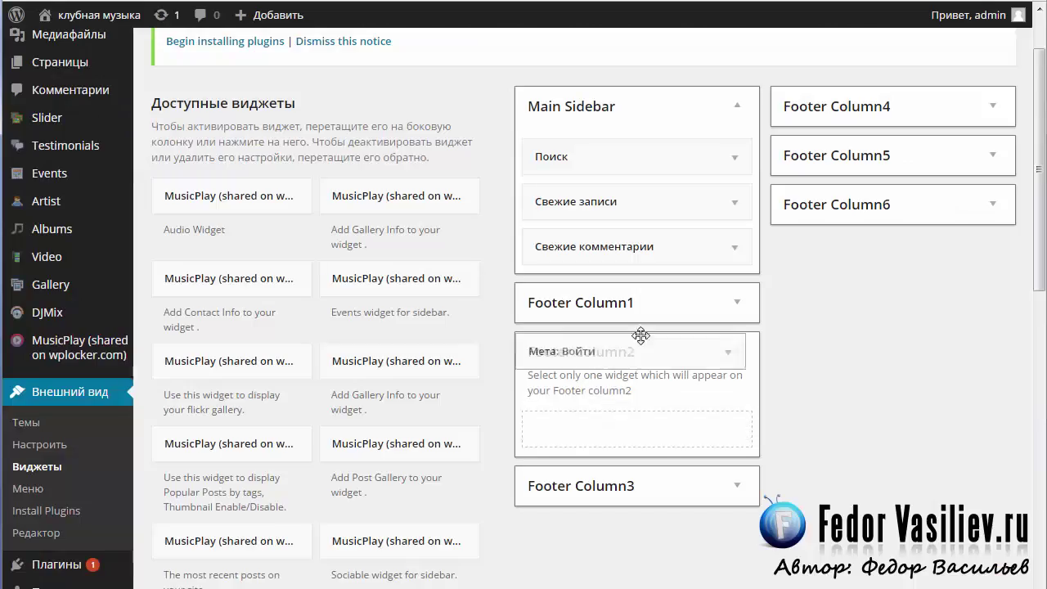
drag(706, 335, 647, 162)
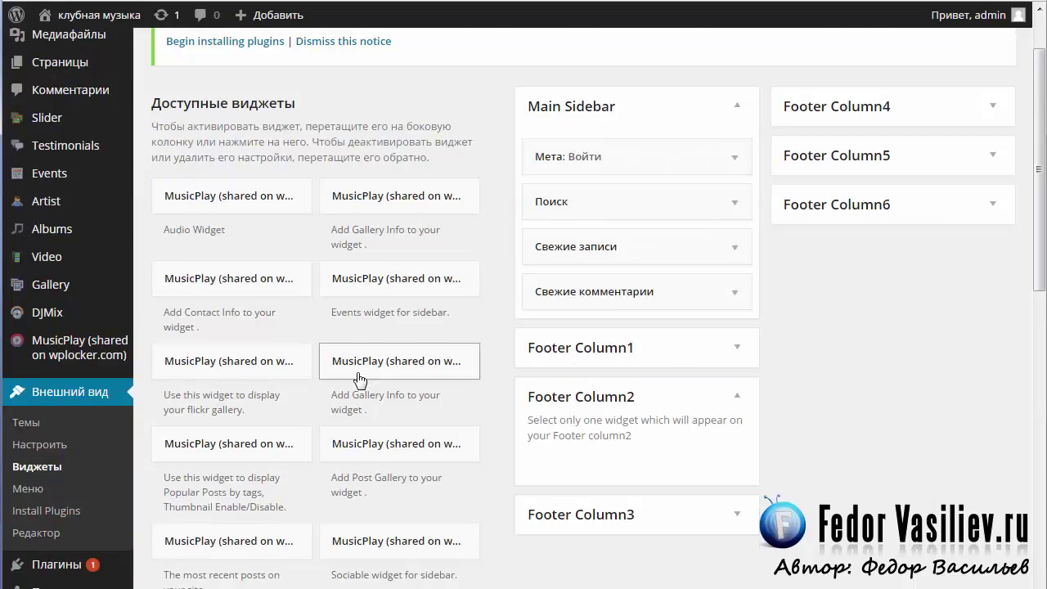
Look through the available widgets, including the standard WordPress ones, and review the sidebar and footer column areas.
scroll(365, 354, down, 1)
scroll(365, 354, down, 5)
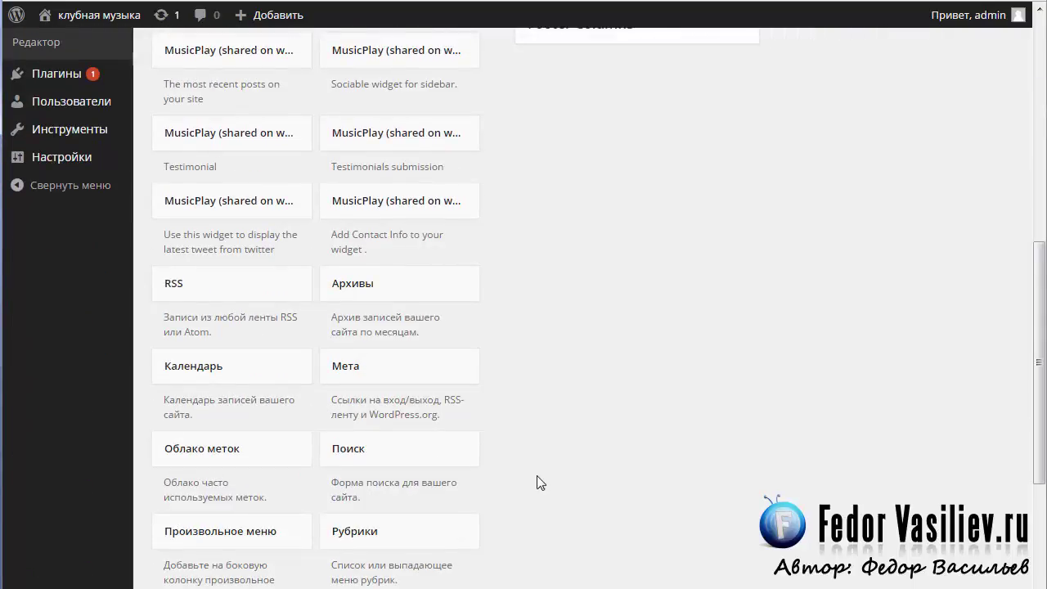
scroll(537, 483, down, 4)
scroll(549, 429, up, 9)
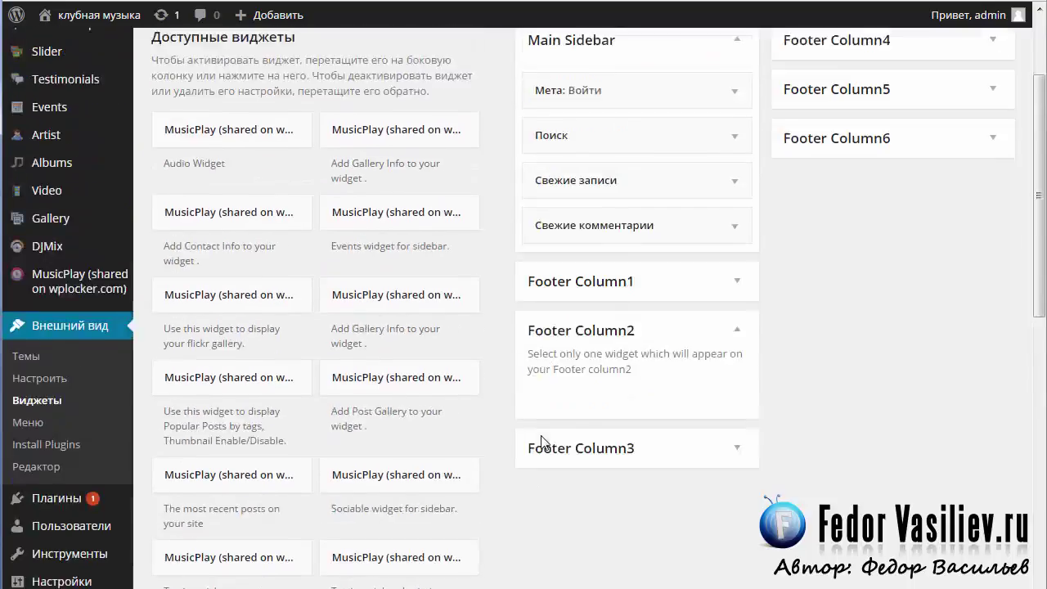
scroll(541, 442, up, 2)
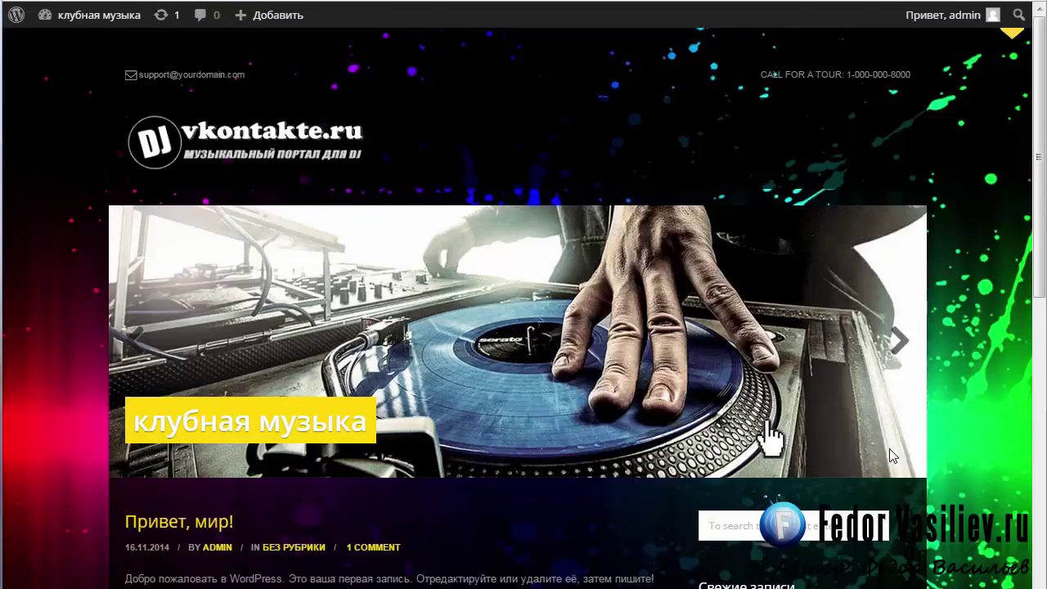